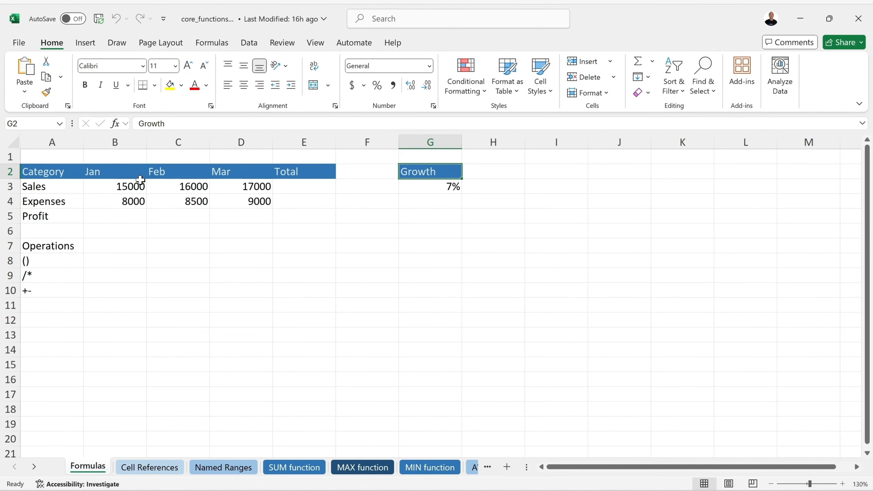
Calculate the January profit in B5 with the hard-coded formula =15000-8000 and review the stored formula
left_click(124, 217)
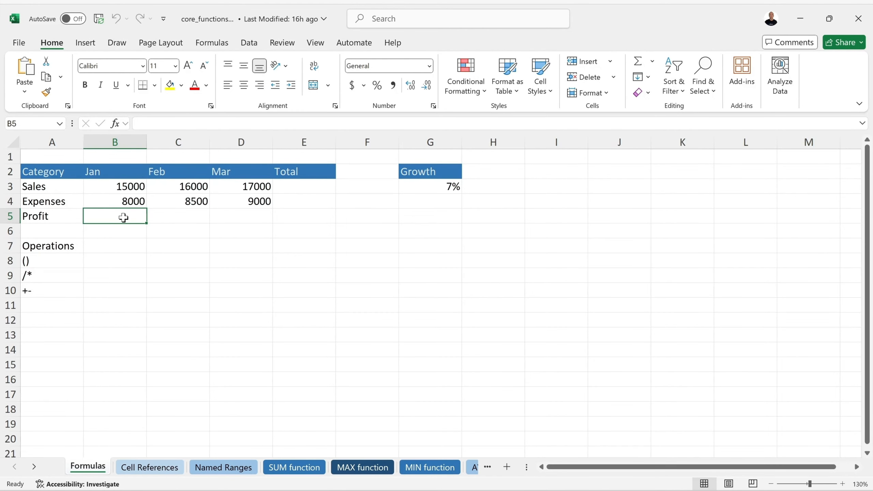
type("=")
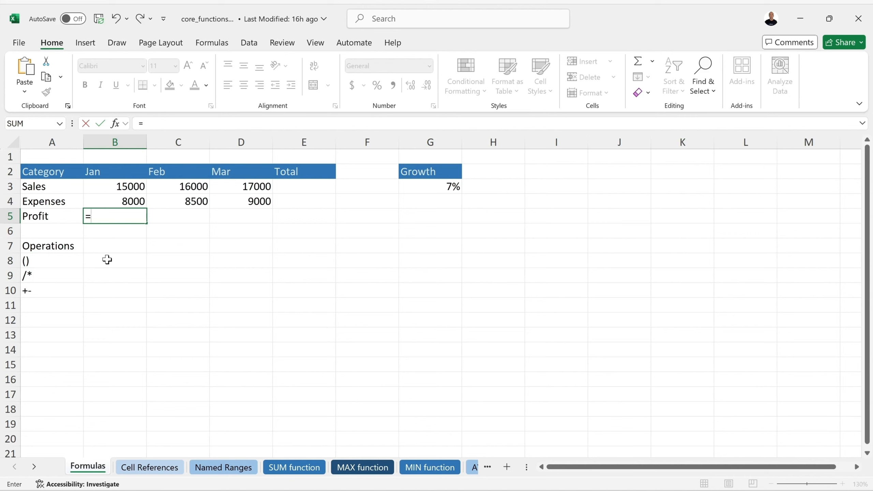
type("15000-8000")
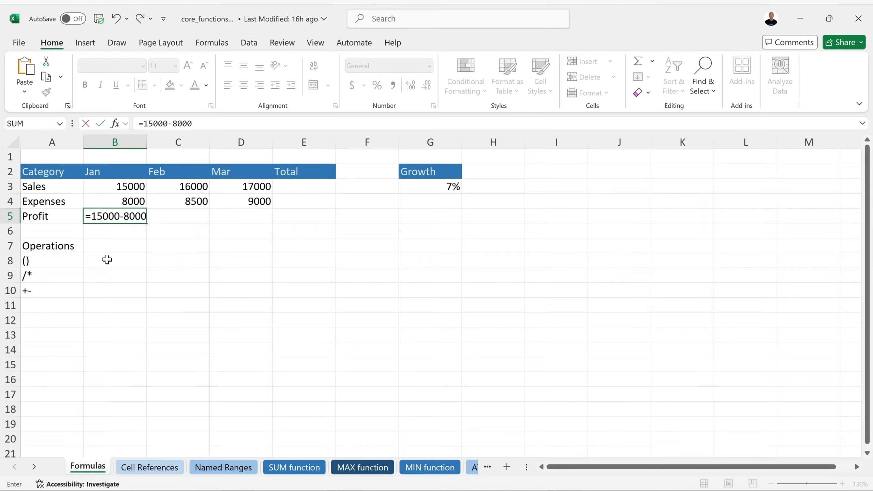
key("Return")
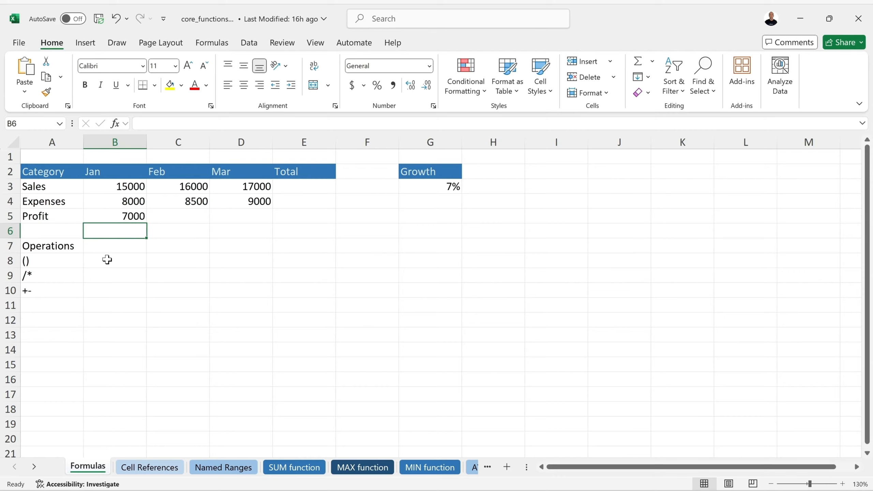
left_click(111, 216)
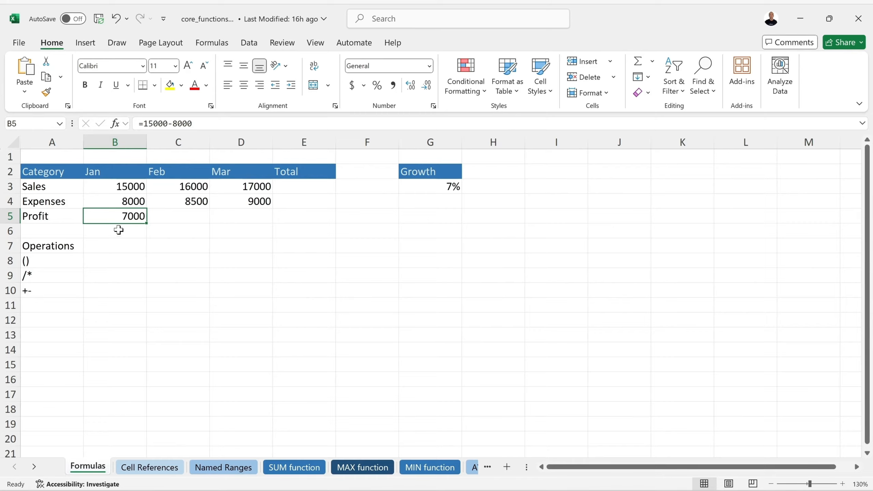
Try January sales of 16000 in B3, check the profit formula in B5, and undo the sales change
left_click(136, 187)
double_click(139, 187)
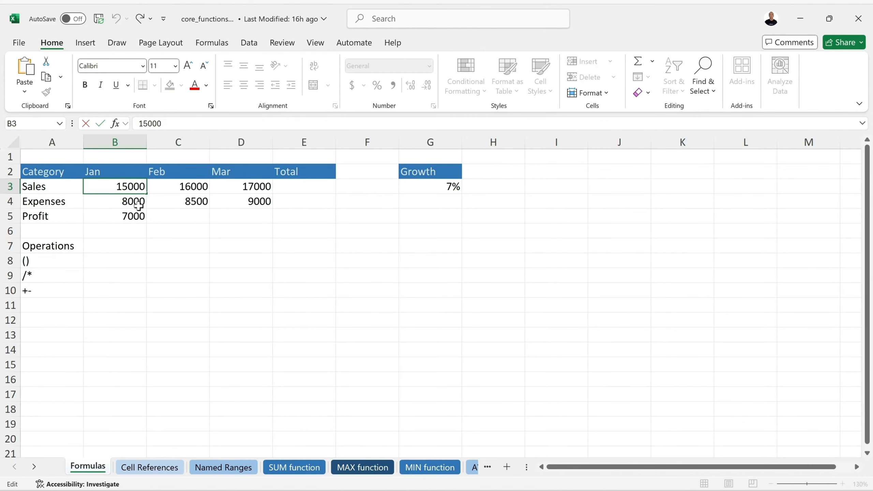
key("Left")
key("Left")
key("BackSpace")
type("6")
key("Return")
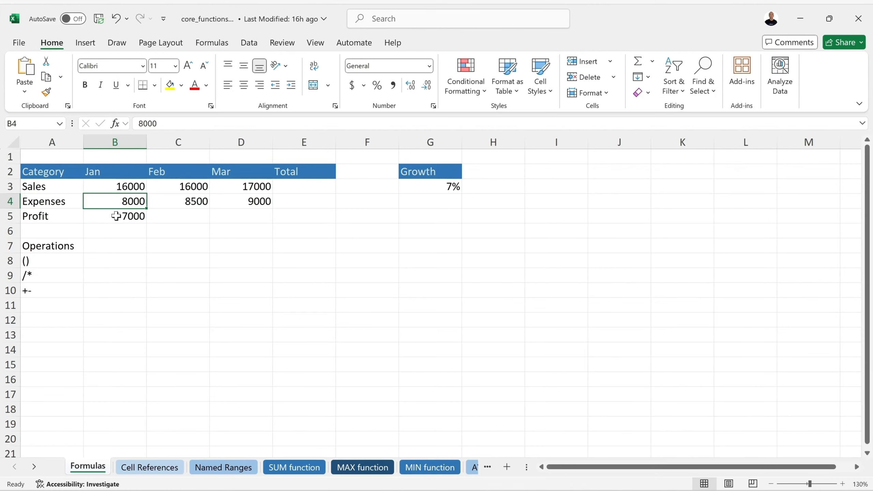
left_click(121, 216)
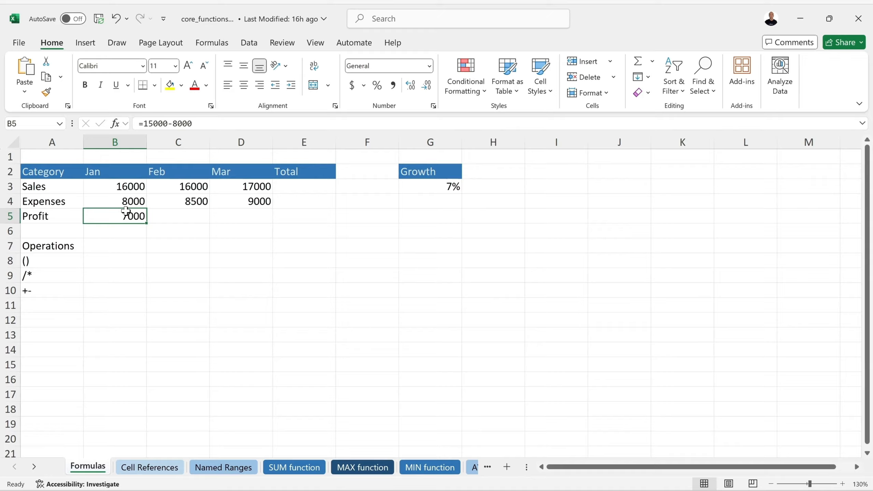
key("ctrl+z")
Replace the hard-coded January profit formula in B5 with the cell-reference formula =B3-B4
double_click(137, 220)
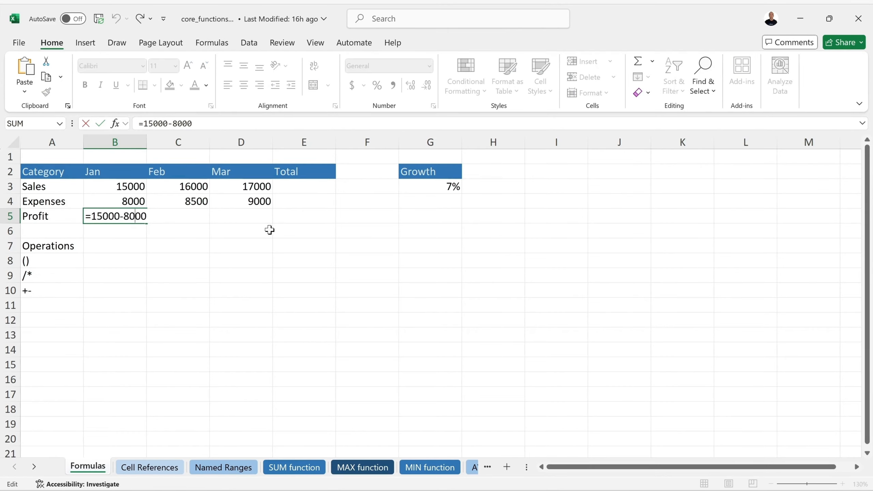
left_click_drag(91, 217, 202, 219)
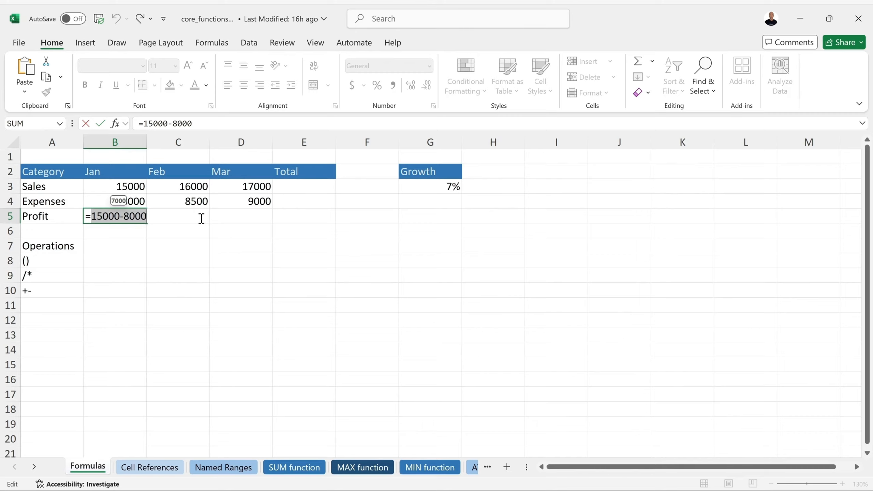
key("BackSpace")
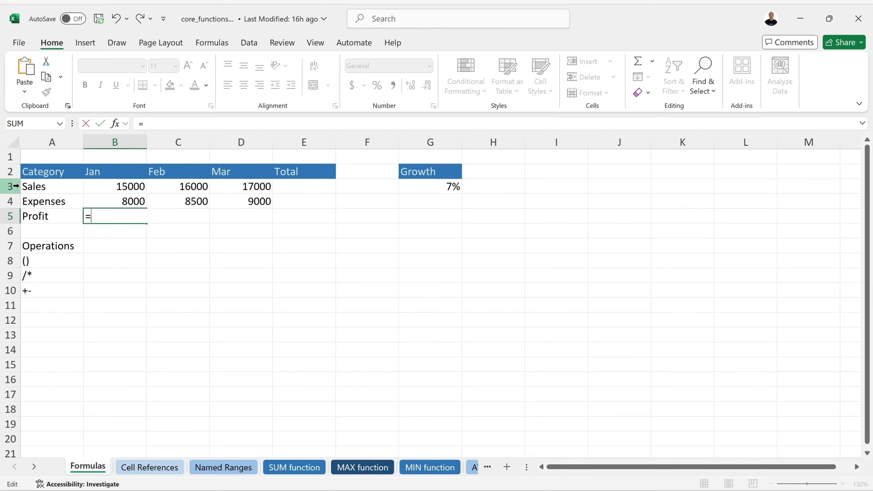
type("B3")
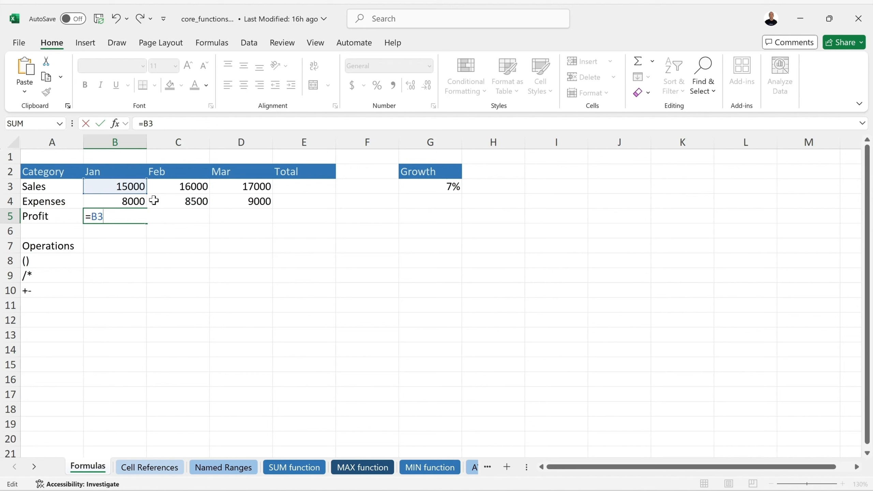
type("-B")
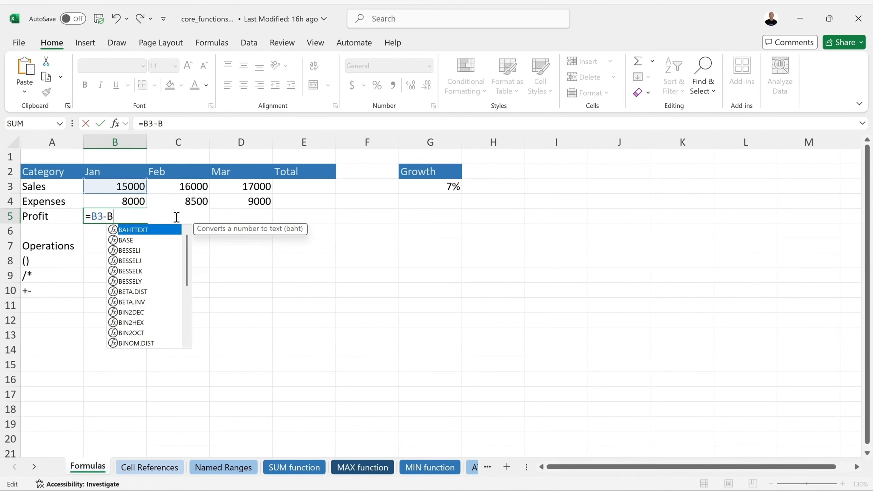
type("4")
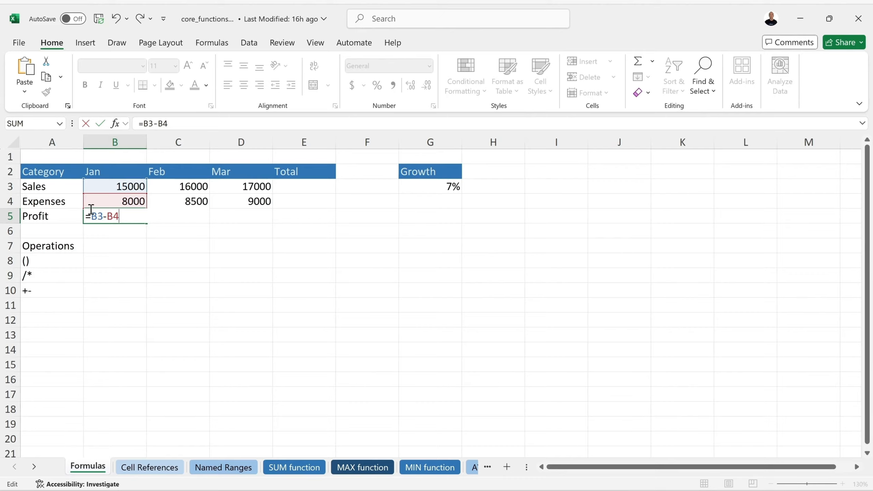
key("Return")
left_click(136, 219)
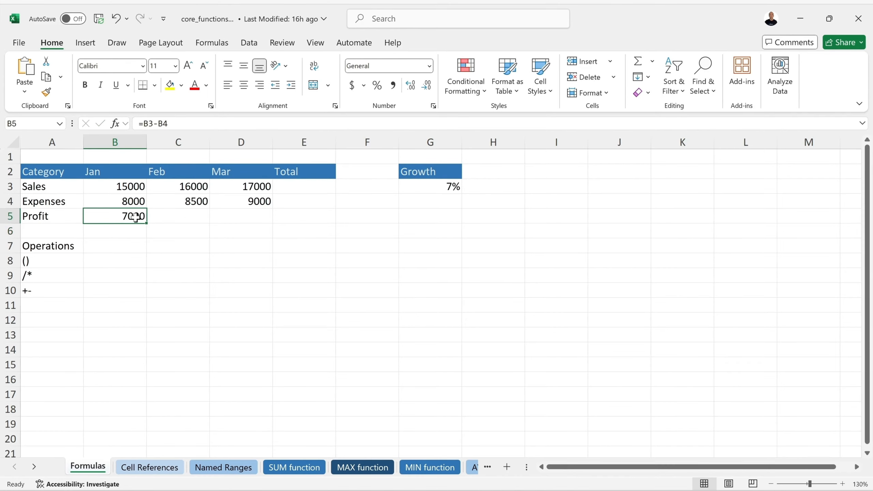
Set the January sales in B3 to 16000 to test the cell-reference profit formula
double_click(121, 188)
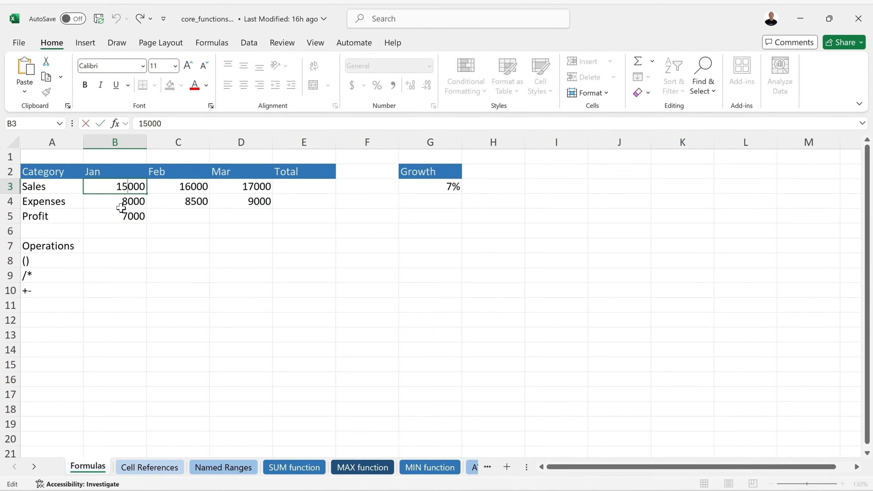
key("Delete")
type("6")
key("Return")
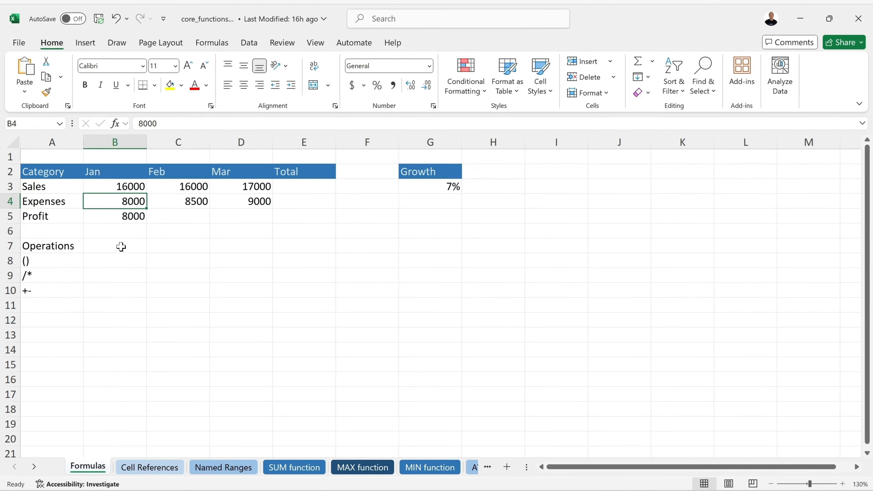
Clear the profit formula from cell B5
left_click(105, 216)
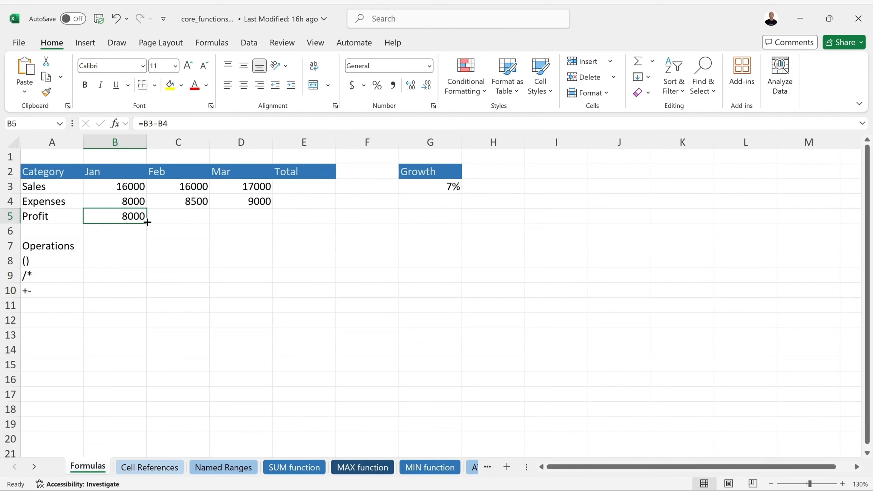
key("BackSpace")
key("Return")
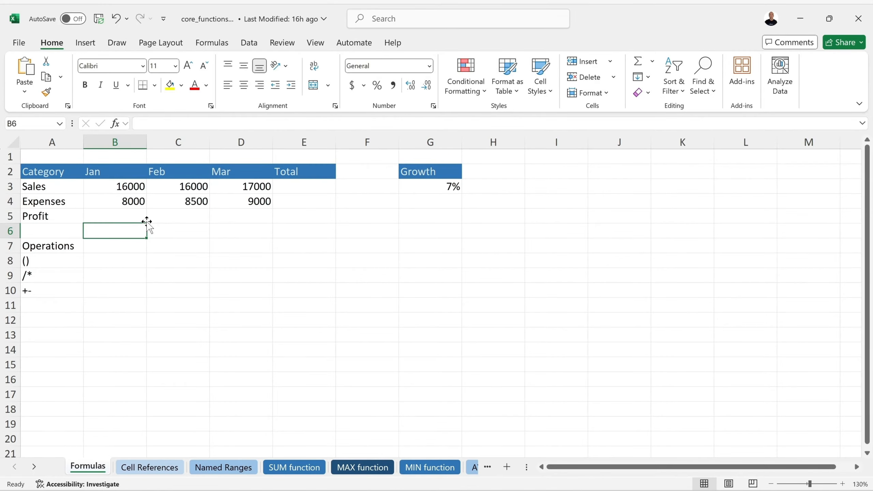
Enter =B3-B4 in the January profit cell B5, picking the sales and expenses cells as references
left_click(133, 216)
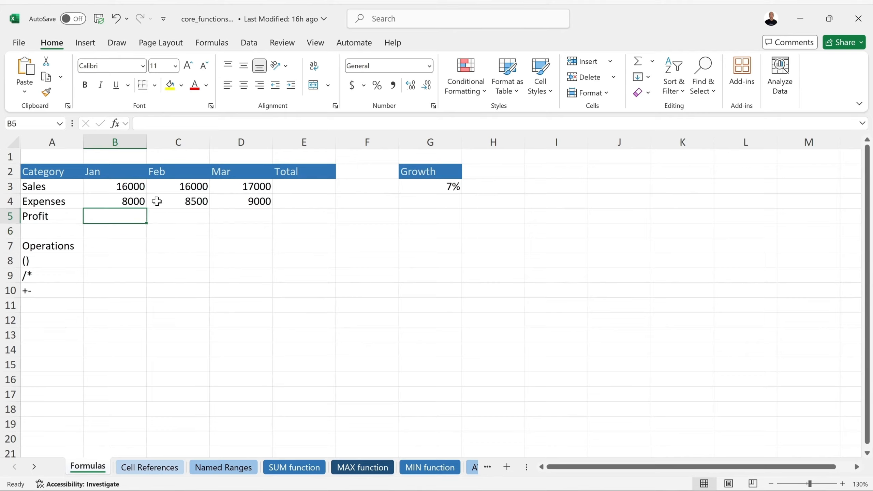
type("=")
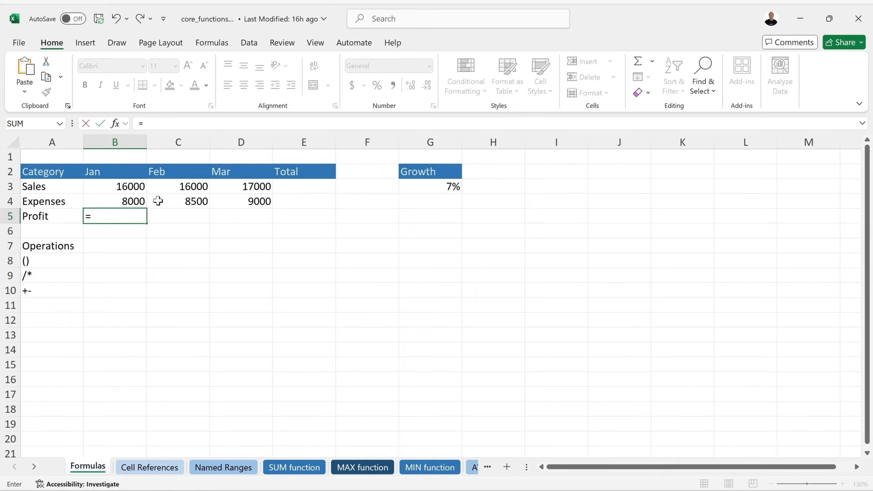
key("Up")
key("Up")
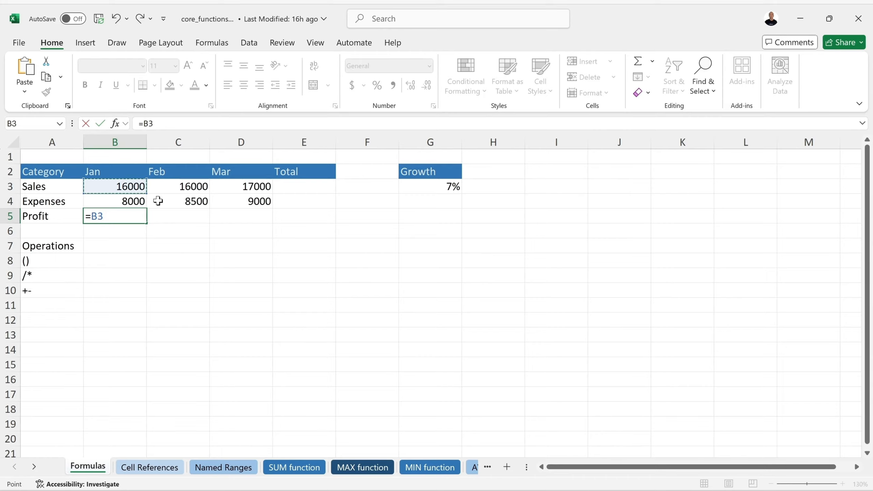
type("-")
key("Down")
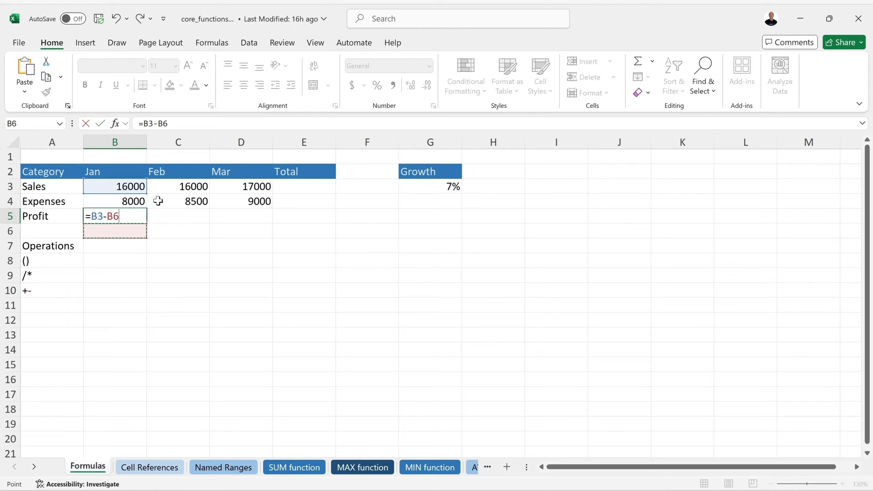
key("Down")
key("Up")
key("Up")
key("Up")
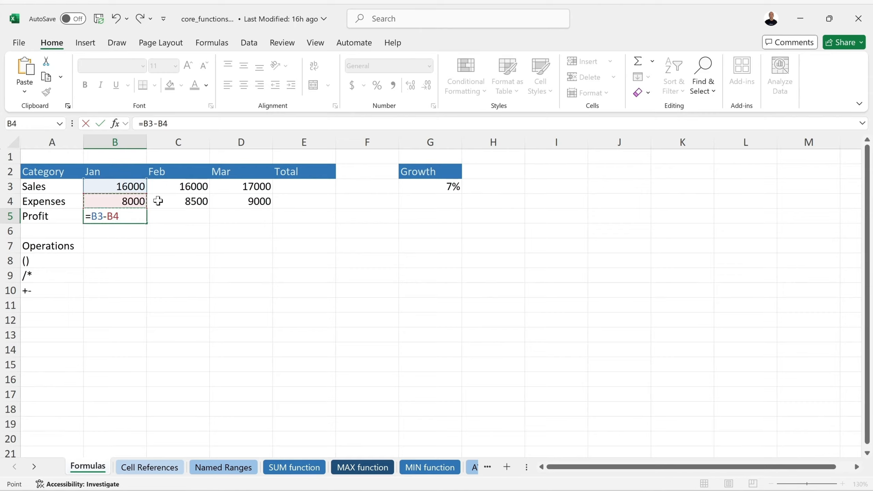
key("Return")
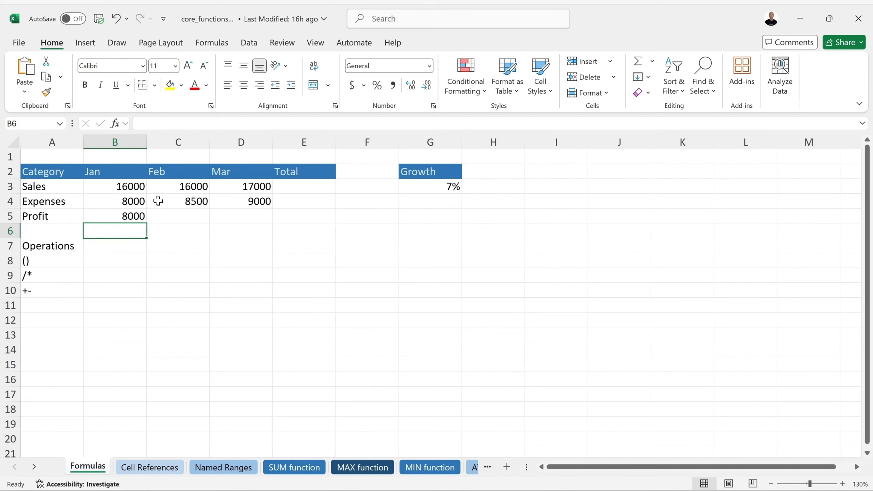
Restore the January sales in B3 to 15000 and clear the January profit cell B5
key("Up")
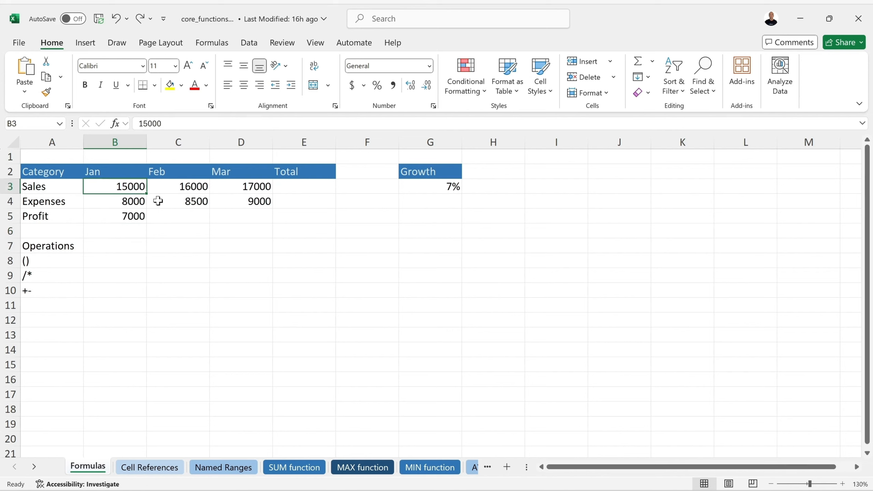
left_click(111, 216)
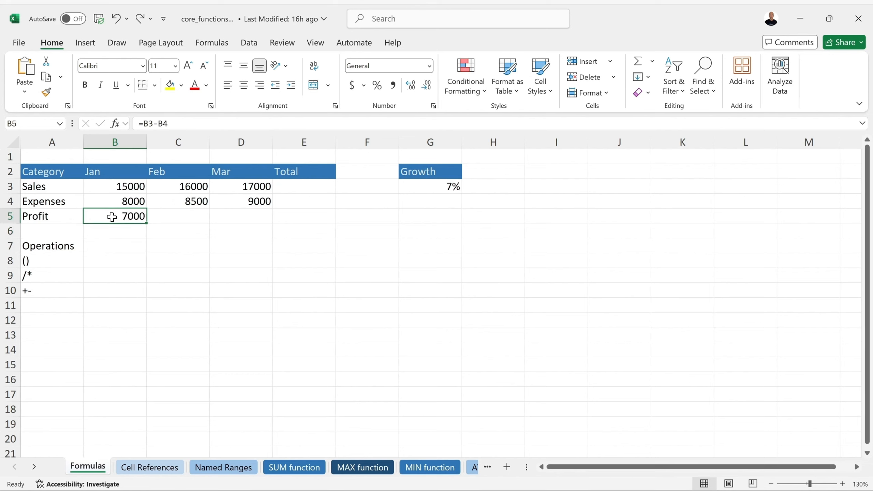
key("BackSpace")
key("Return")
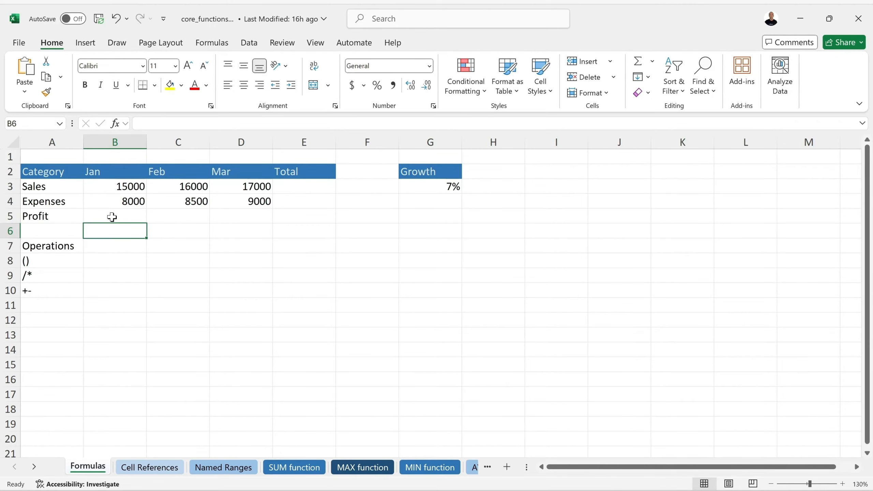
Build the January profit formula =B3-B4 in B5 by picking the January sales and expenses cells
left_click(113, 217)
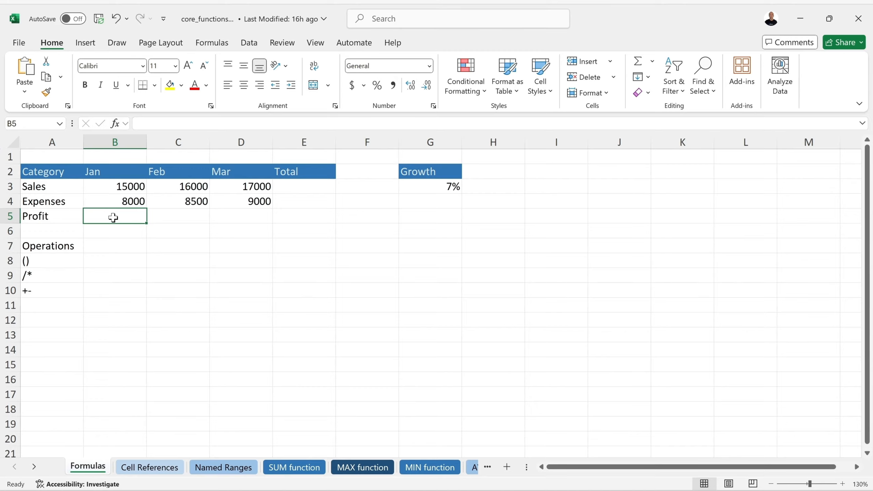
type("=")
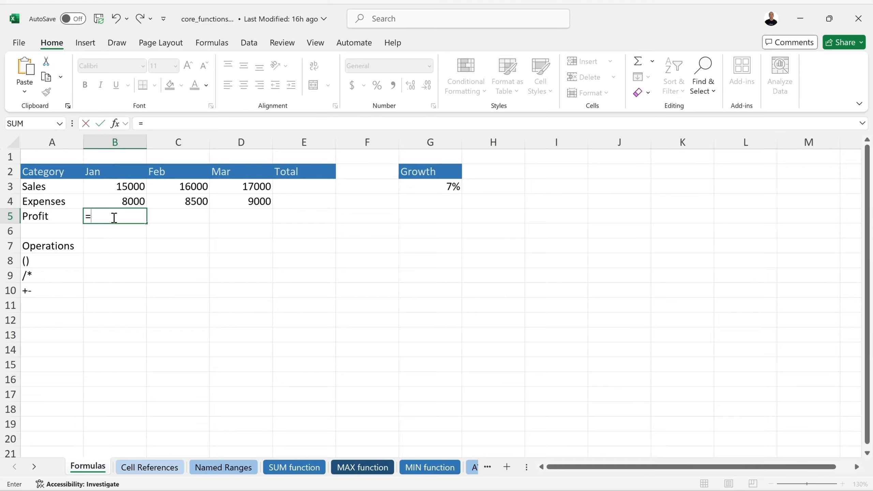
left_click(123, 188)
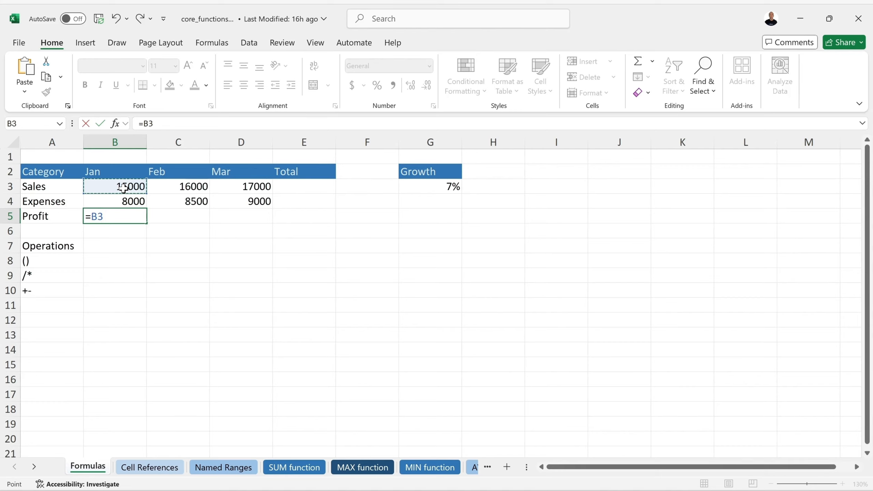
type("-")
left_click(128, 203)
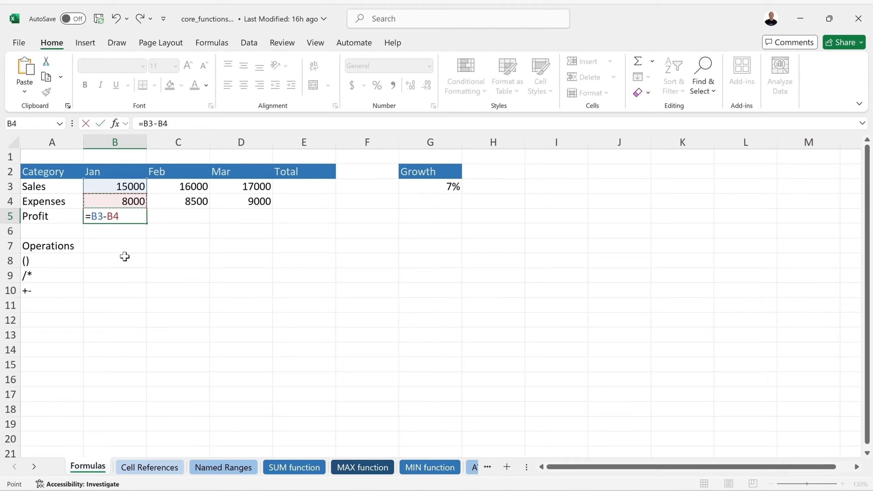
key("Return")
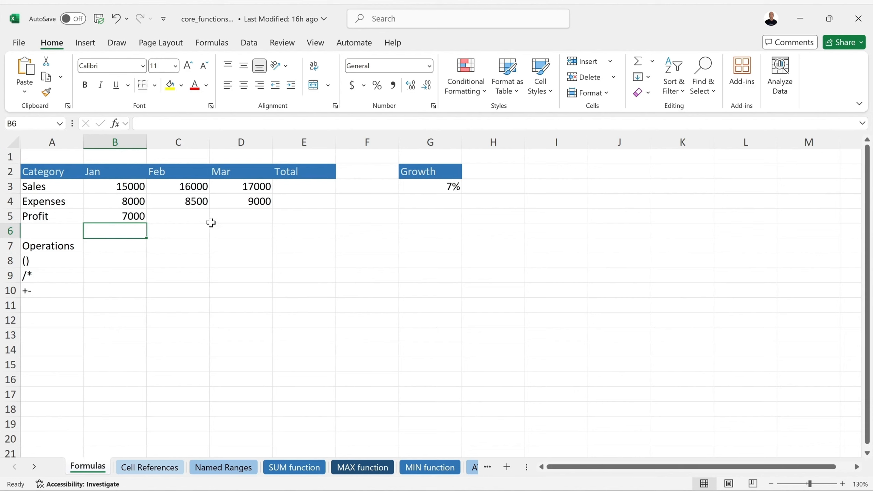
Select the January to March expenses and add the Maximum and Minimum statistics to the status bar
left_click_drag(99, 186, 248, 185)
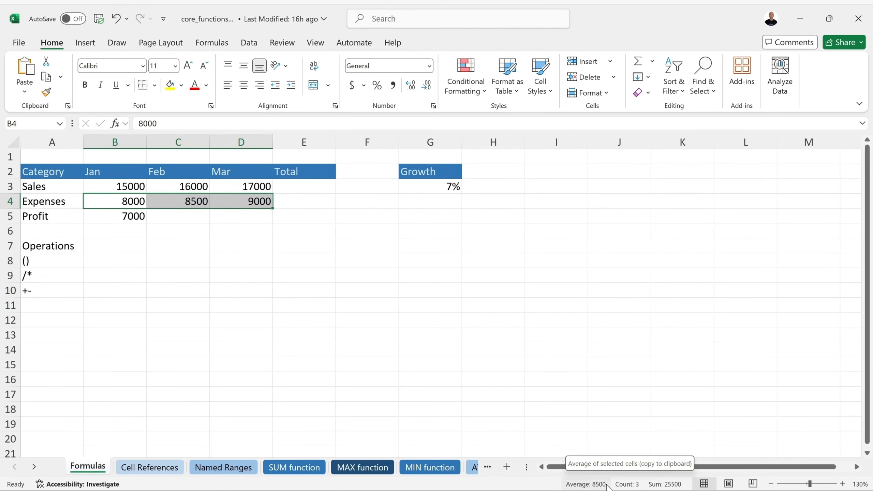
right_click(632, 485)
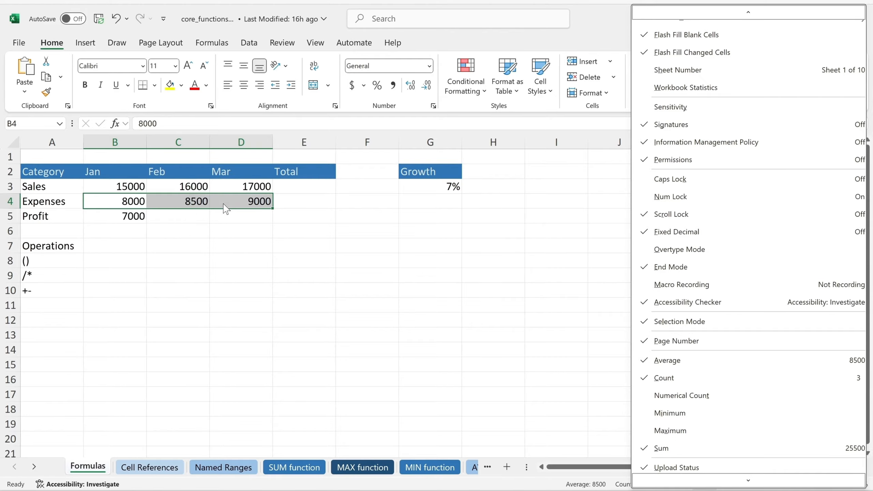
left_click(640, 430)
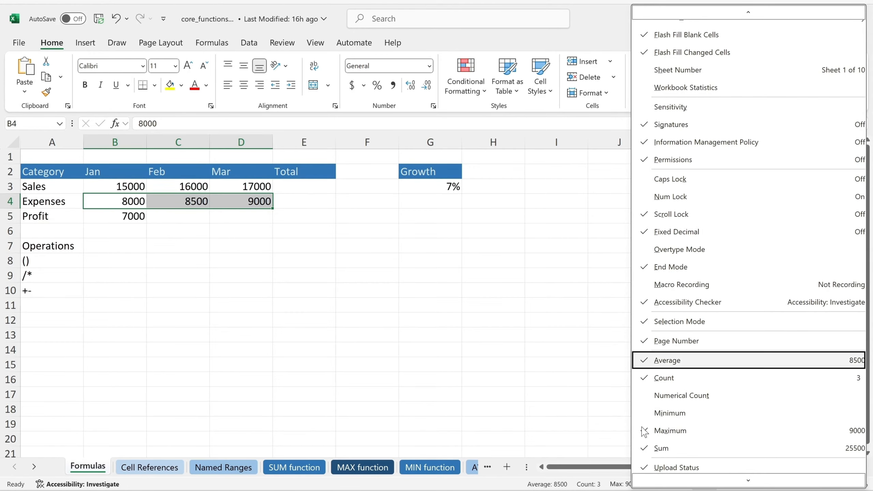
left_click(647, 416)
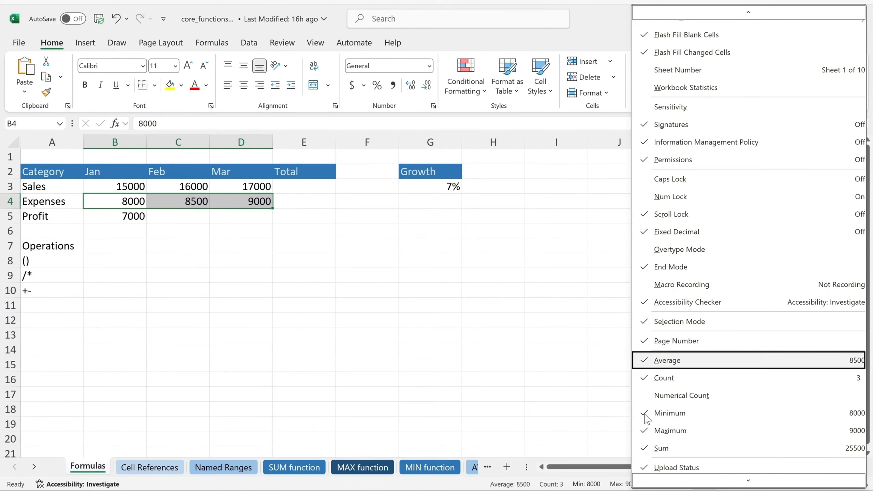
left_click(476, 489)
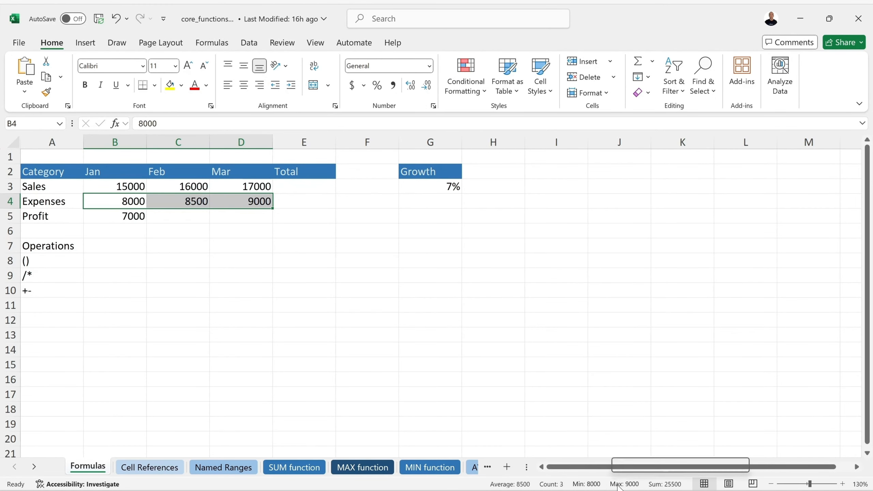
Remove the Maximum and Minimum statistics from the status bar
right_click(569, 485)
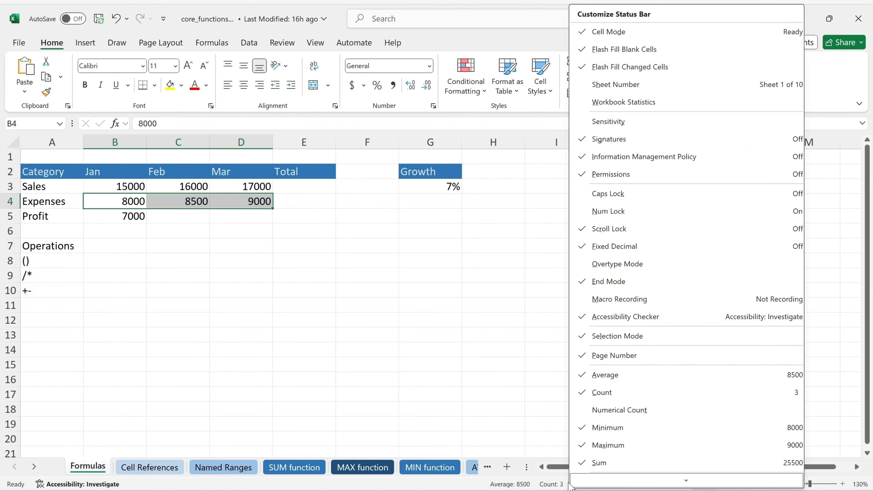
left_click(595, 453)
left_click(600, 434)
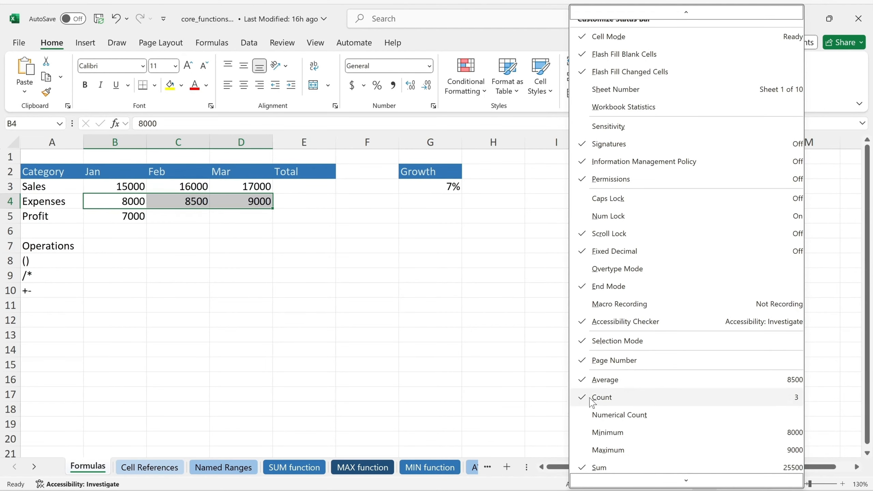
left_click(532, 485)
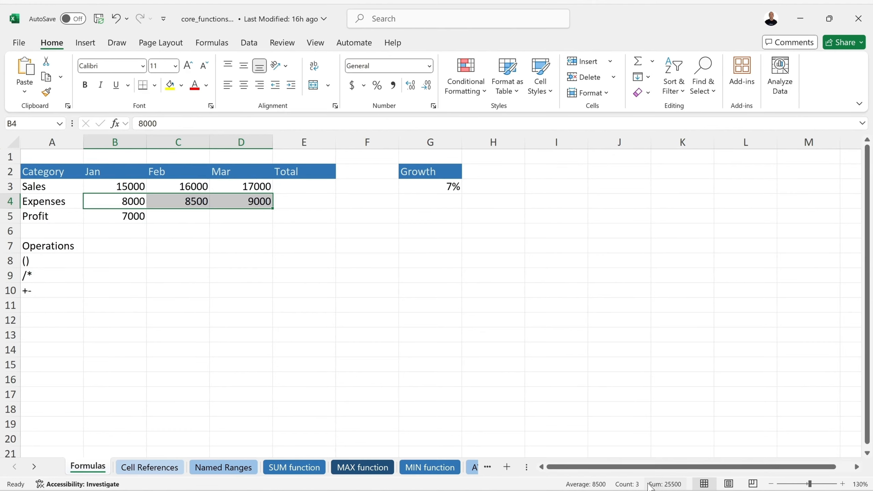
Total the January to March sales in E3 with =SUM(B3:D3), picking the sales cells as the range
left_click(317, 186)
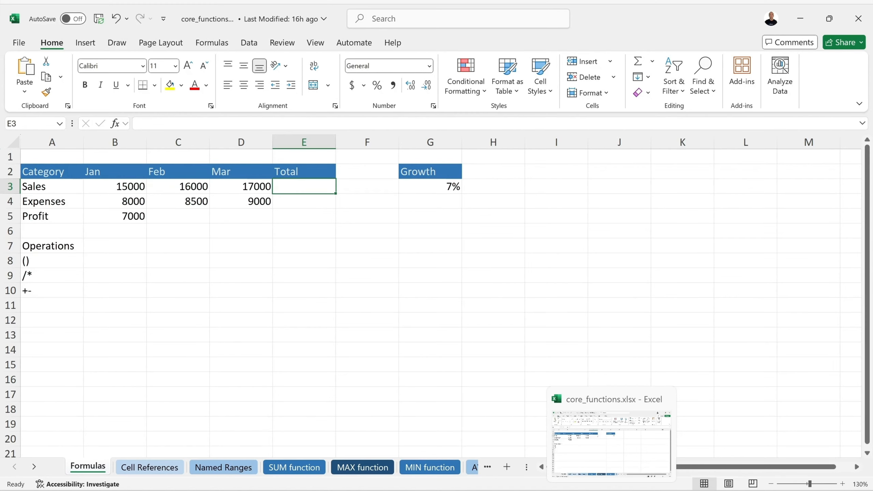
left_click_drag(125, 188, 234, 191)
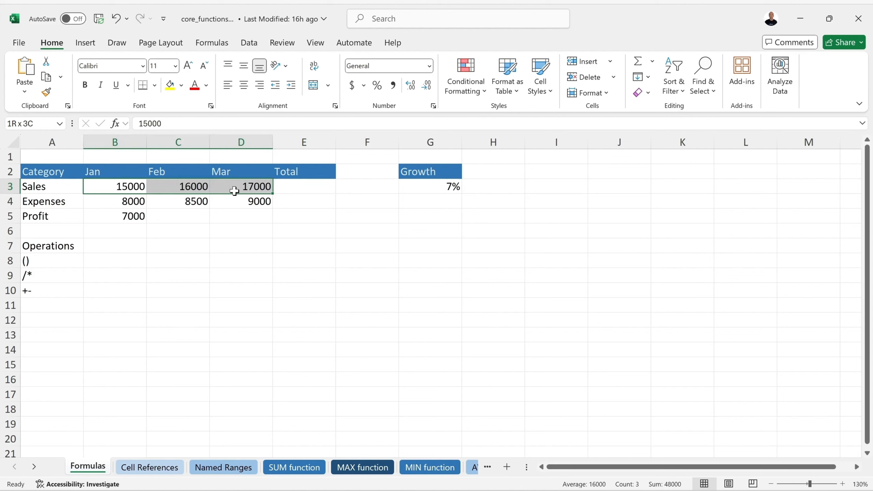
left_click(298, 190)
type("=")
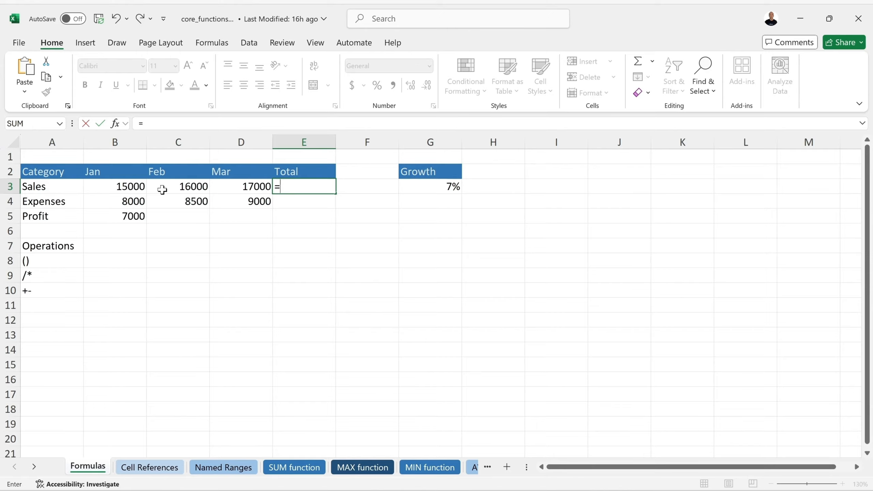
type("sum")
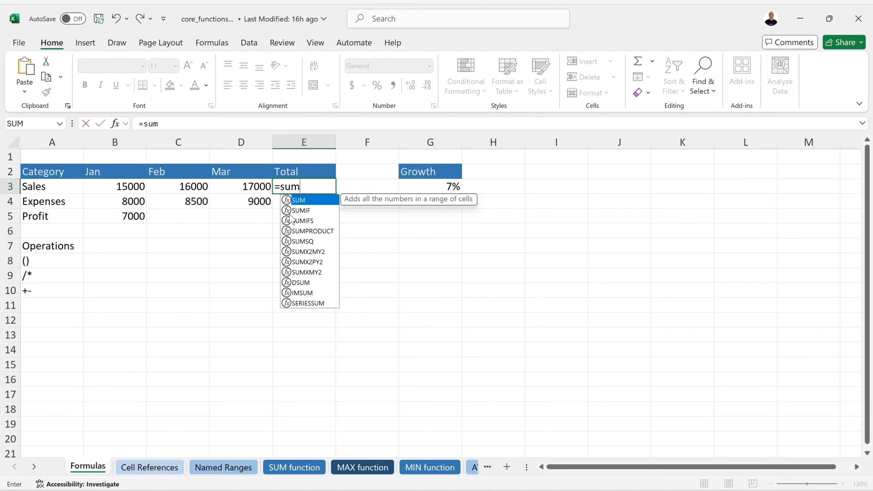
double_click(312, 200)
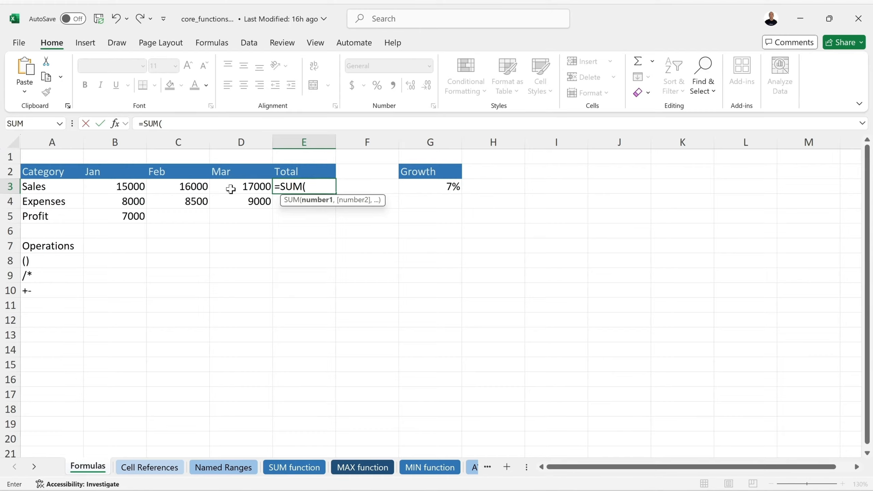
left_click(114, 188)
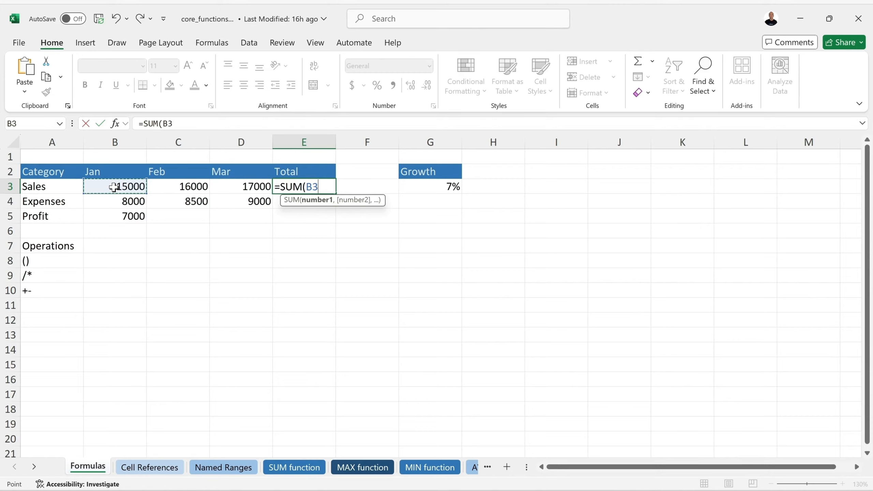
left_click_drag(114, 188, 234, 191)
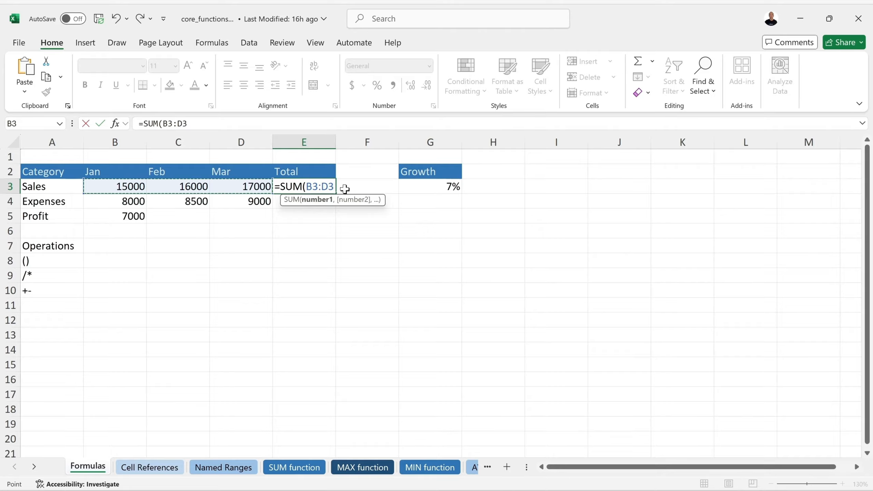
type(")")
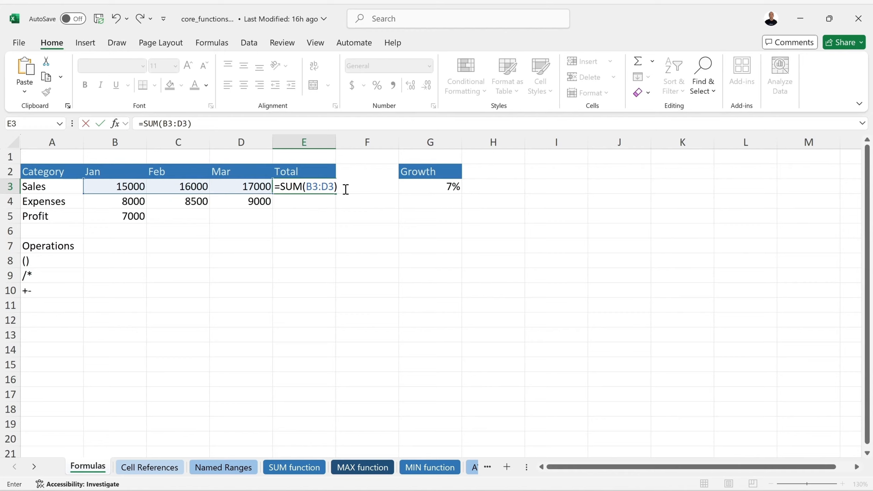
key("Return")
Review the sales total formula in E3 and replace its end reference by picking the March sales cell D3 again
left_click(322, 189)
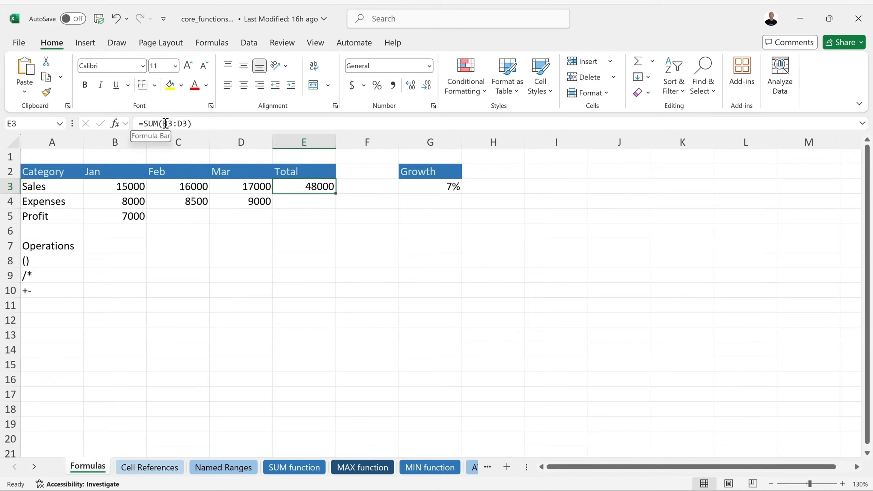
left_click(179, 123)
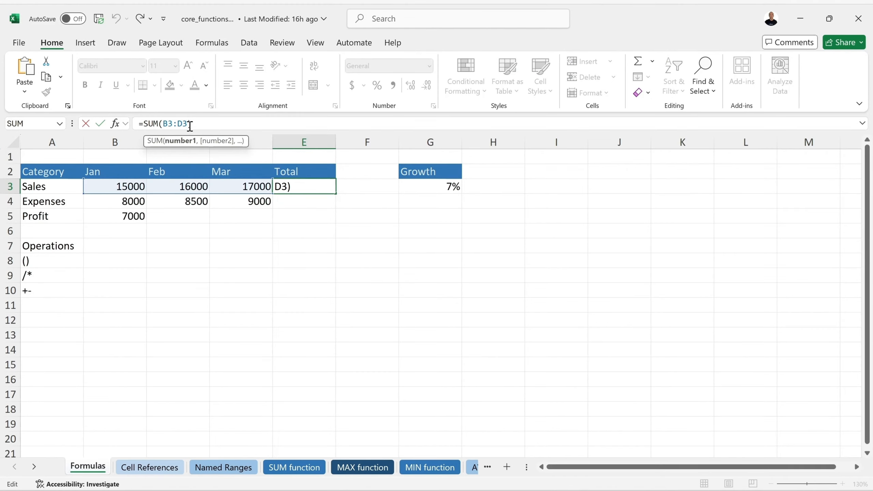
key("Return")
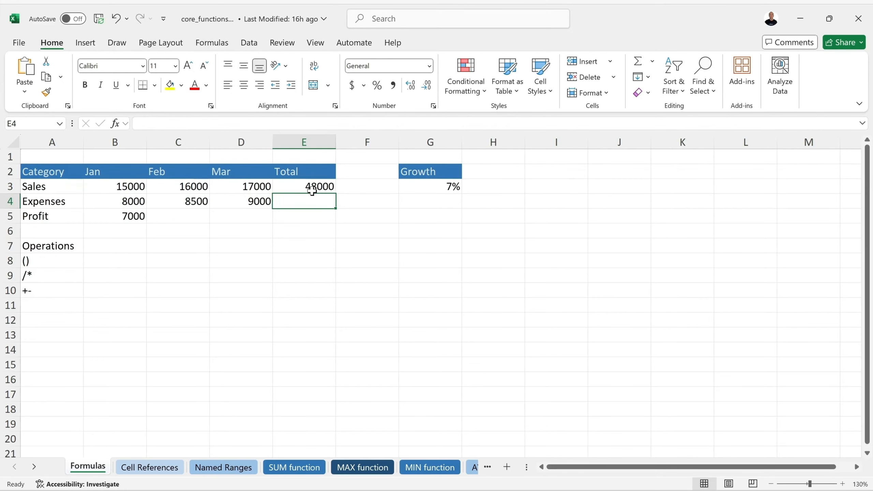
double_click(320, 187)
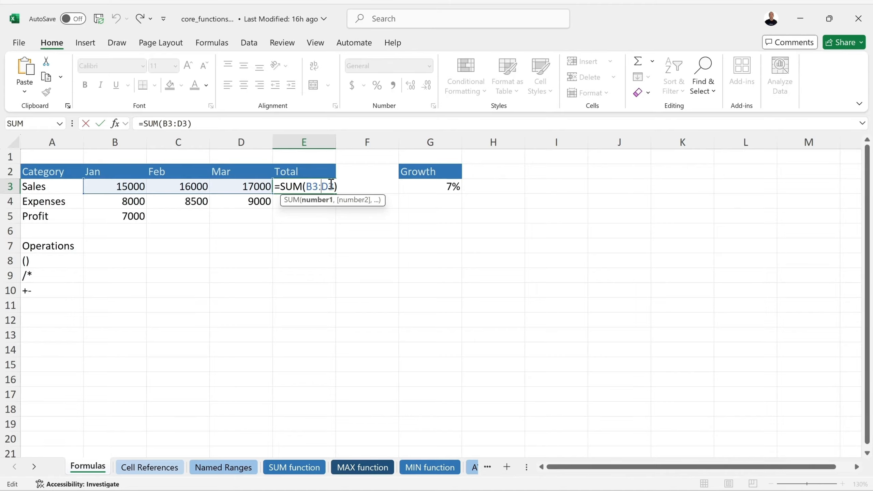
key("BackSpace")
key("BackSpace")
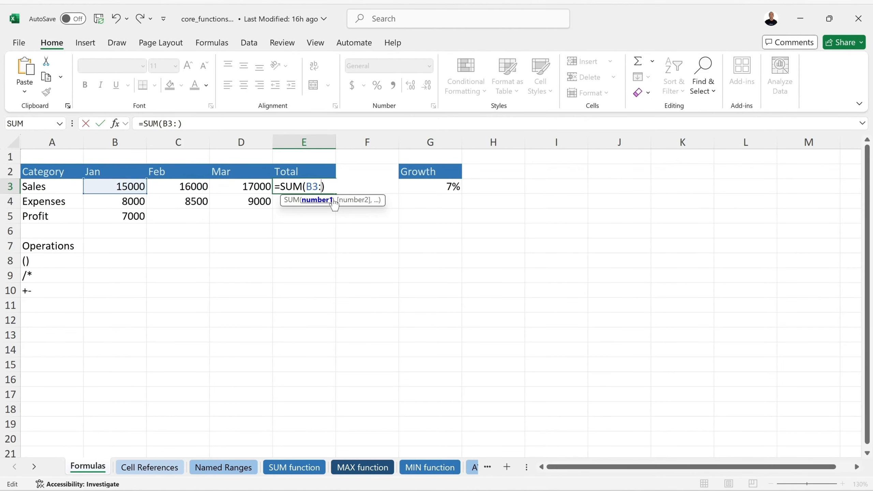
left_click(246, 186)
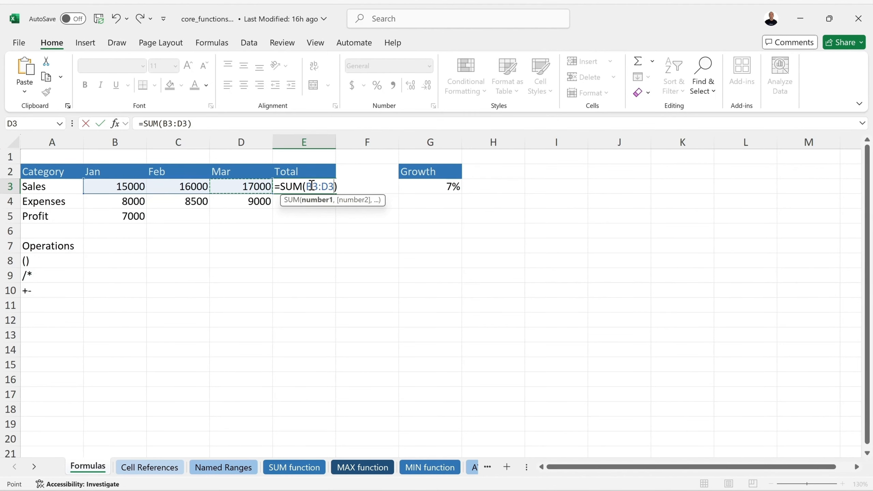
key("Return")
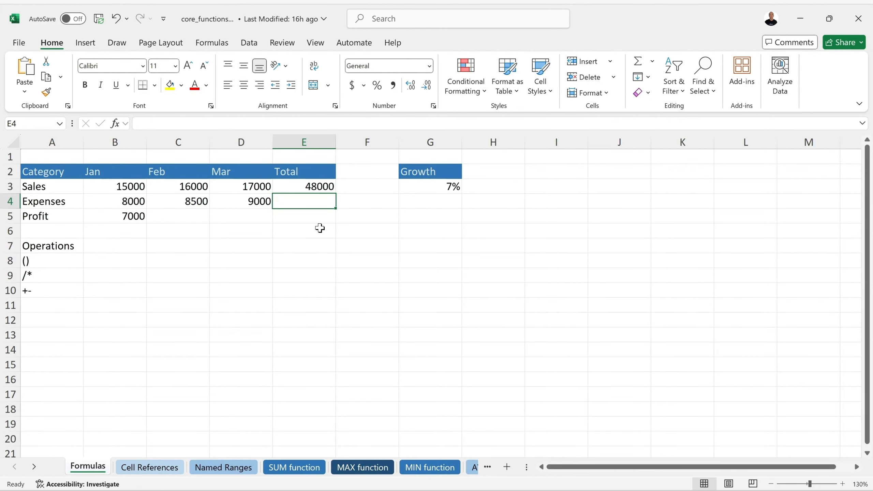
Enter =B5*G3 in B8 to multiply the January profit by the growth rate, picking both cells as references
left_click(103, 261)
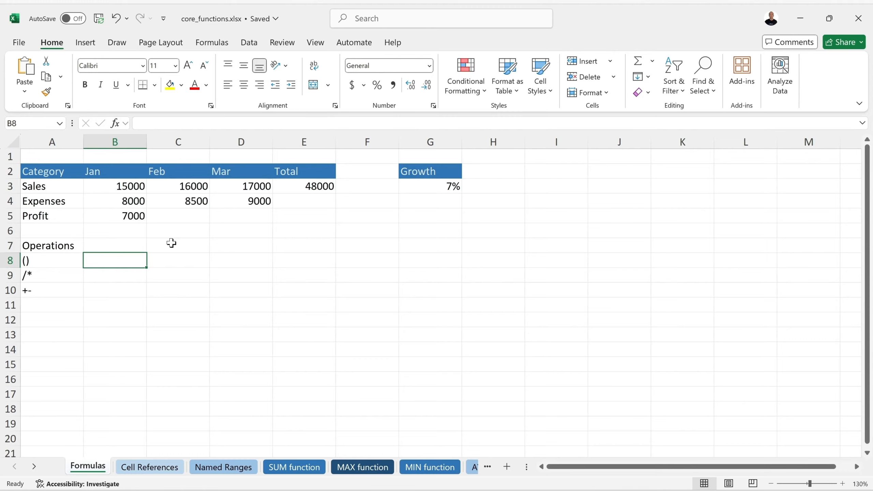
type("=")
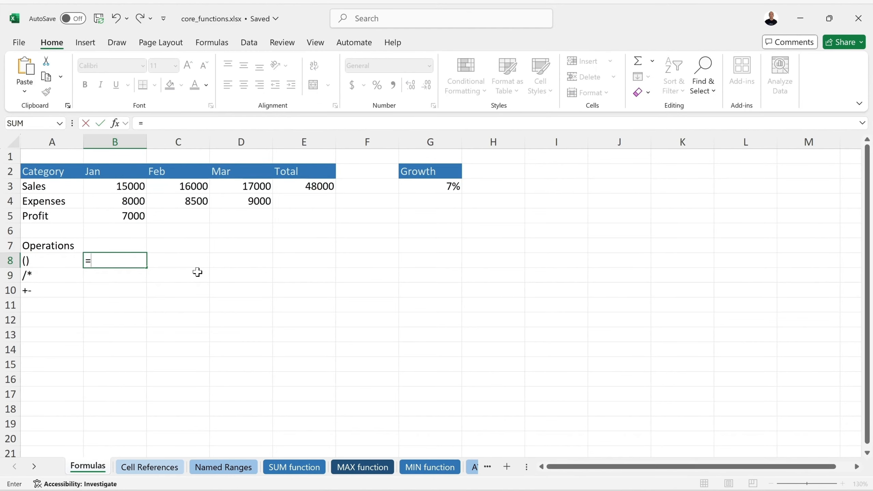
left_click(125, 216)
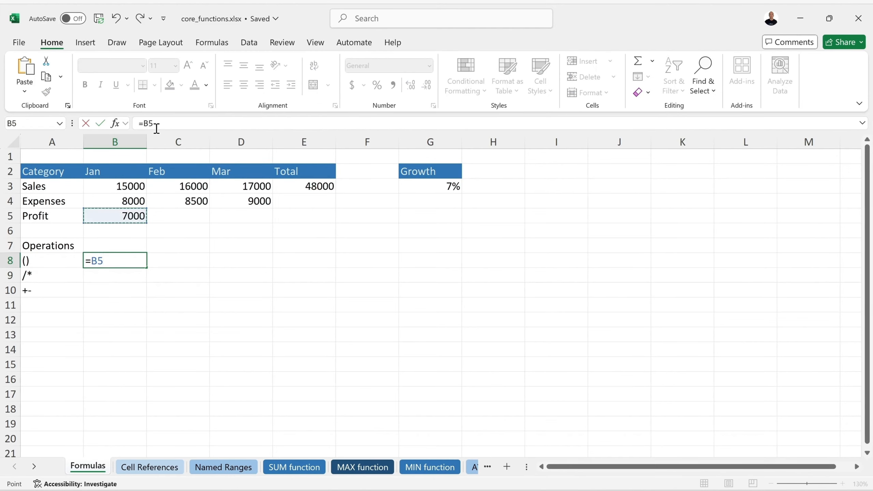
type("*")
left_click(424, 186)
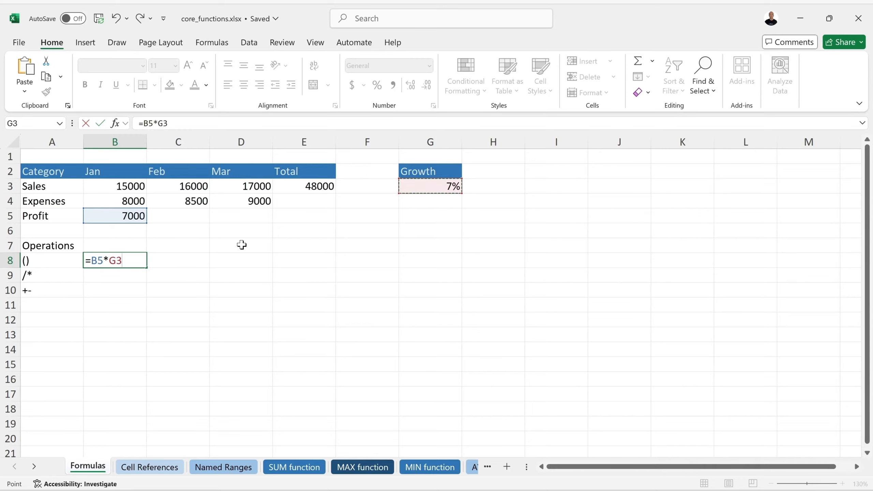
key("Return")
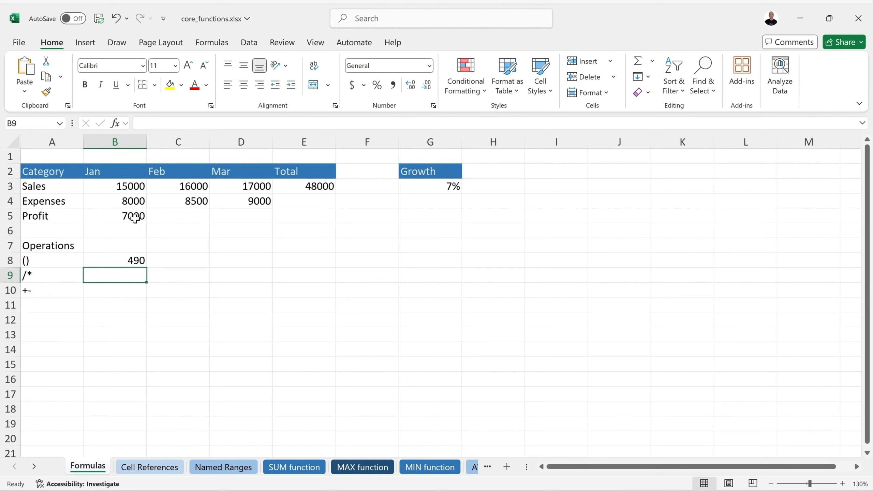
Extend the formula in B8 to =B5+B5*G3 so the growth amount is added to the January profit
left_click(137, 259)
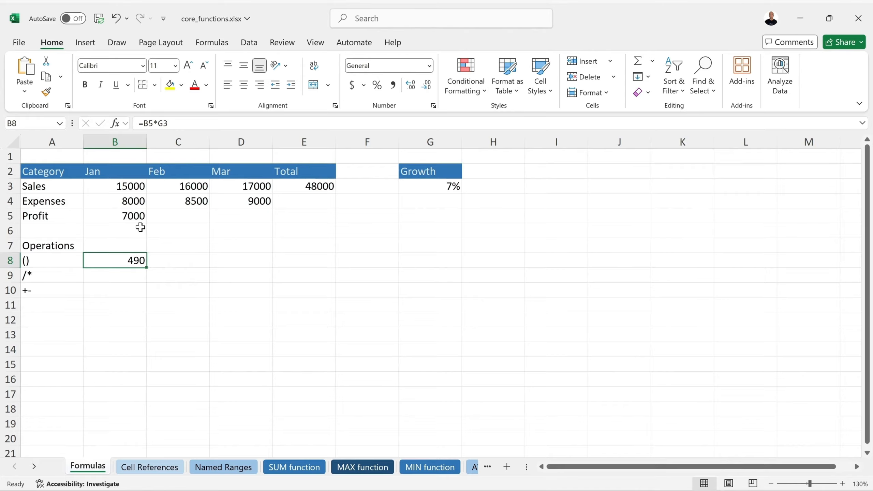
double_click(123, 260)
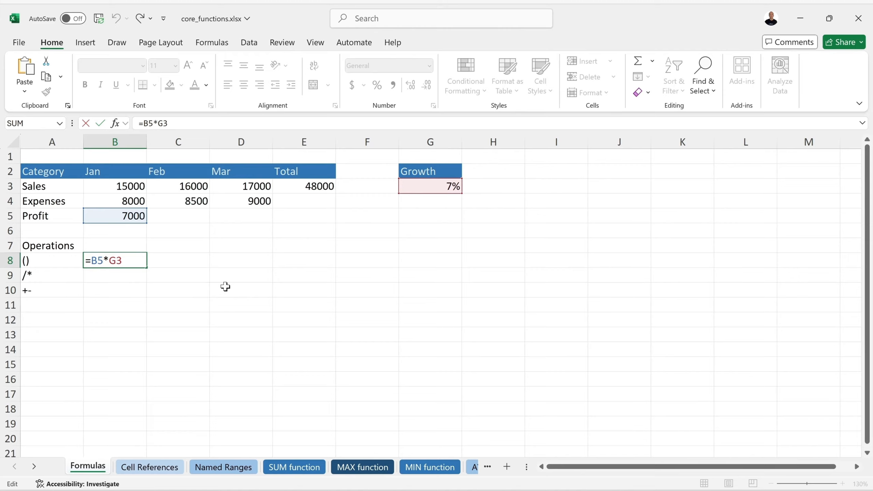
type("+")
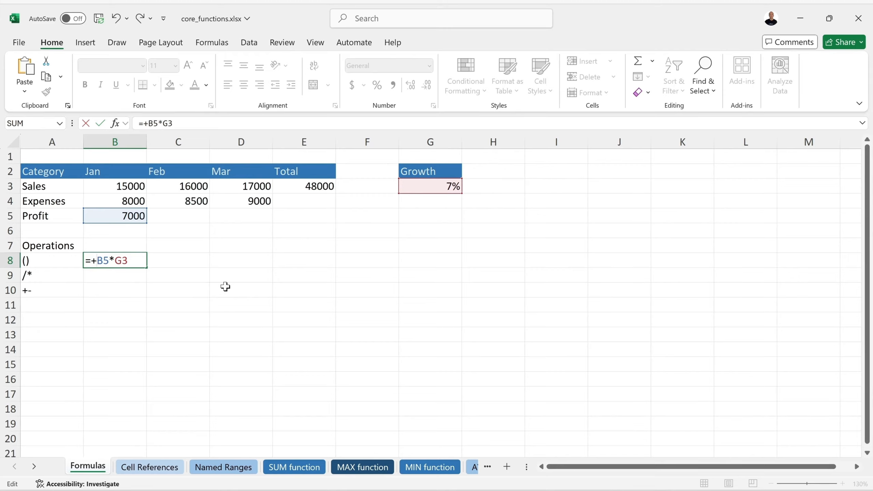
left_click(91, 260)
left_click(118, 218)
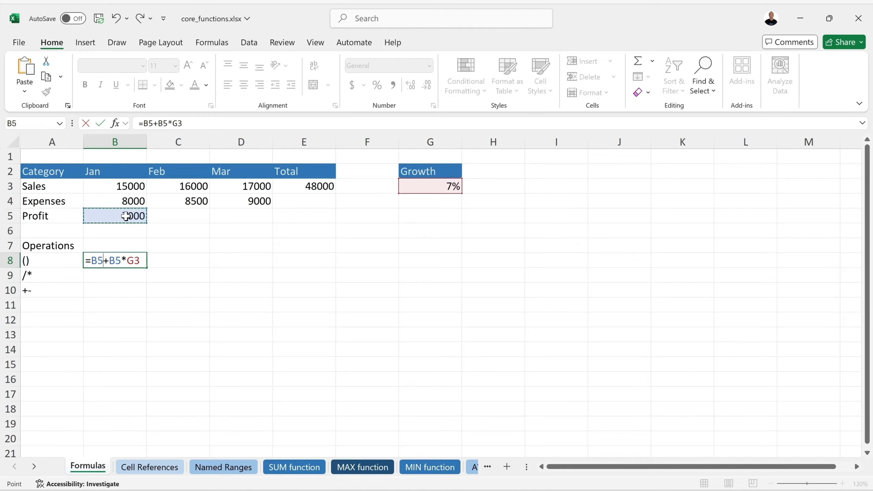
left_click_drag(110, 260, 141, 261)
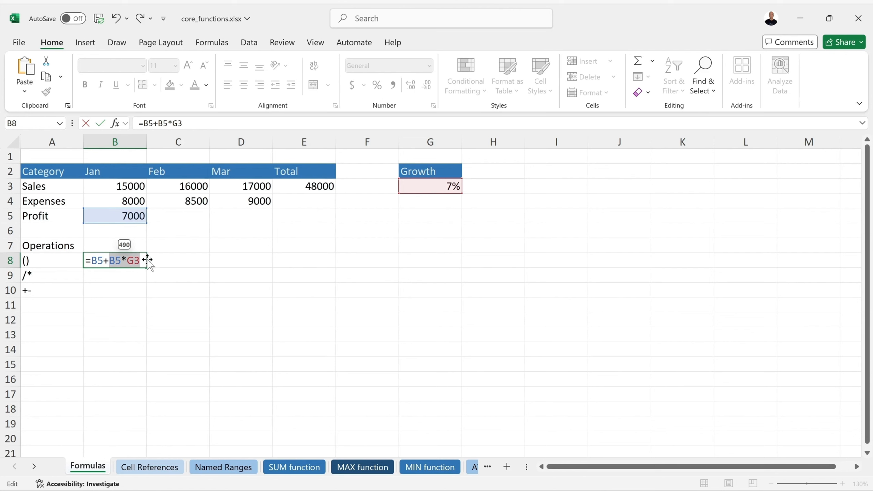
key("Return")
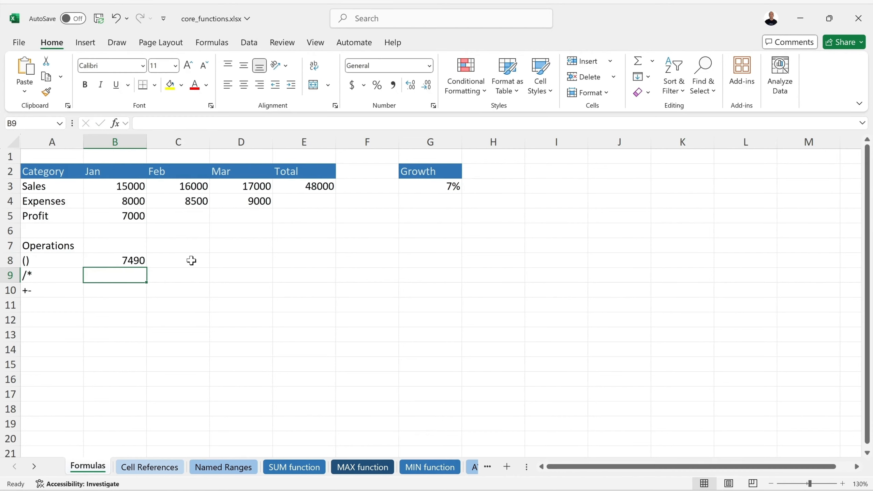
left_click(138, 260)
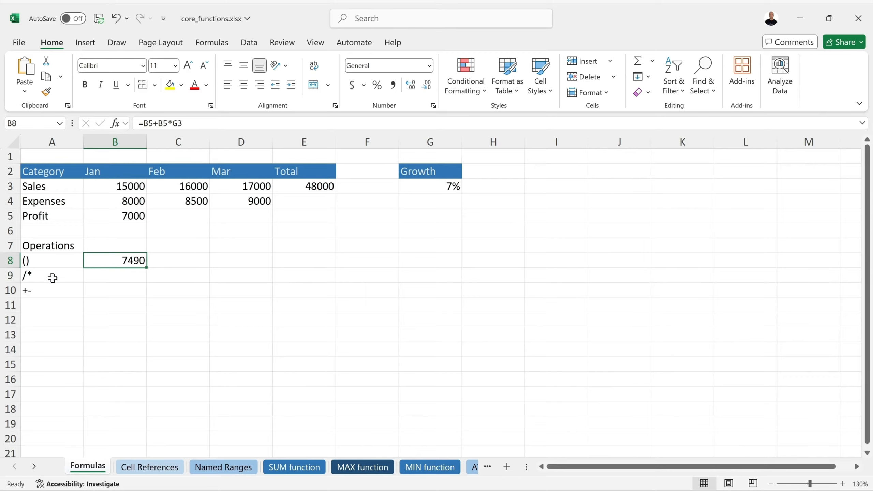
Examine the B5*G3 part of B8's formula and add parentheses around the addition, making it =(B5+B5)*G3
double_click(119, 261)
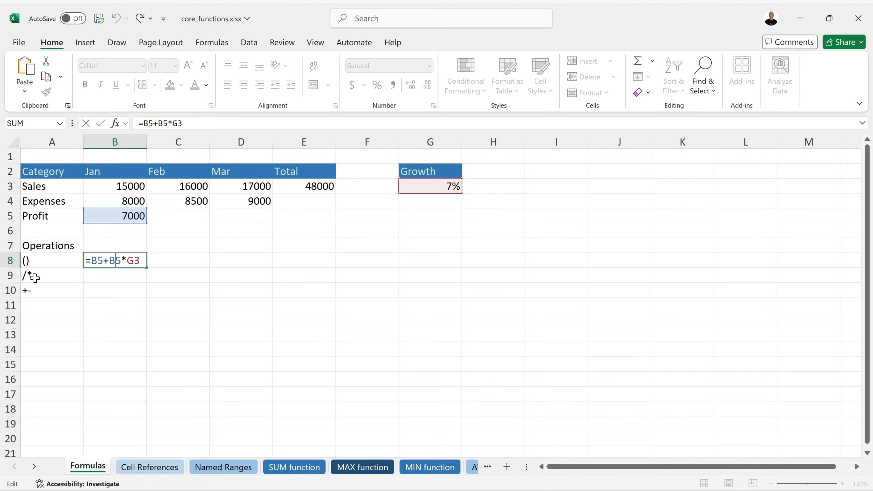
left_click_drag(109, 260, 139, 260)
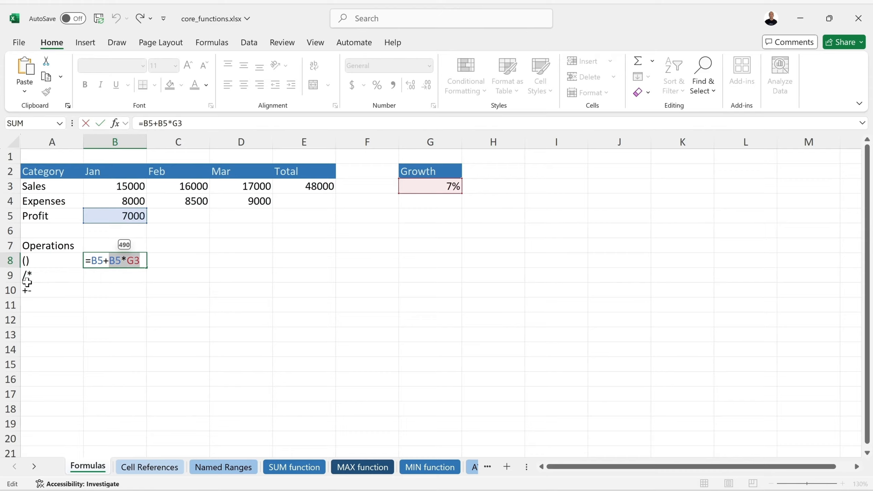
left_click(106, 260)
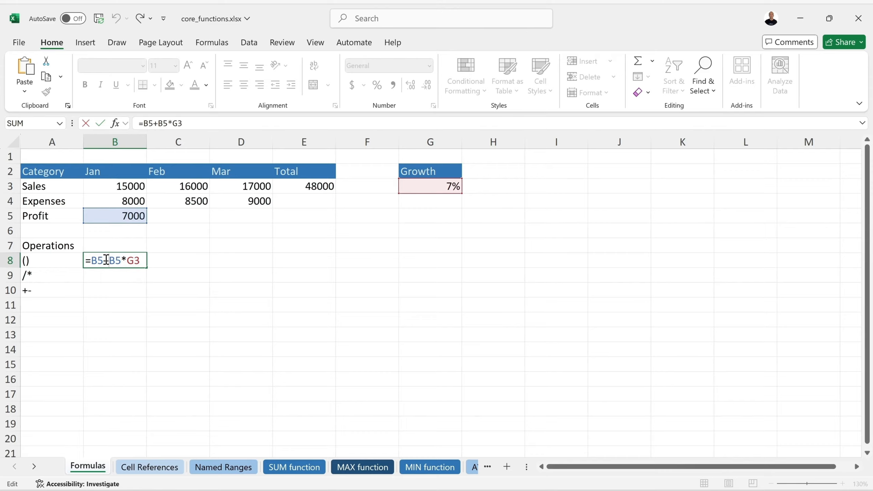
left_click_drag(110, 261, 141, 261)
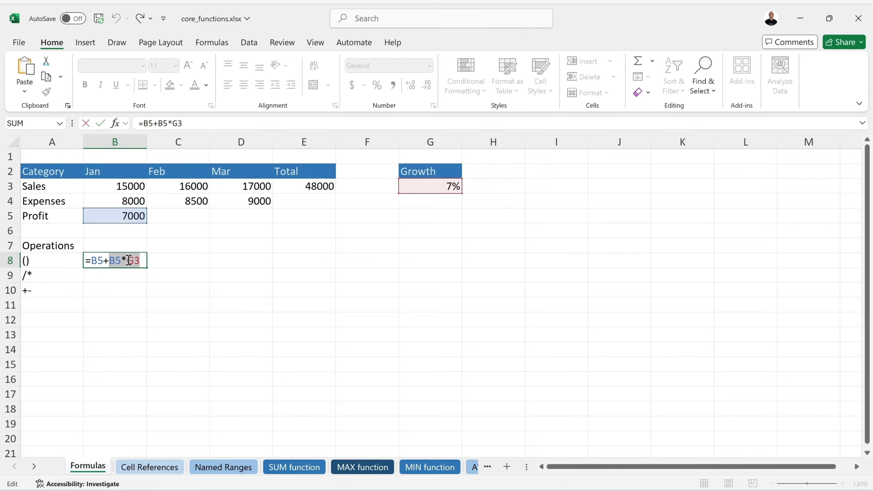
left_click(91, 261)
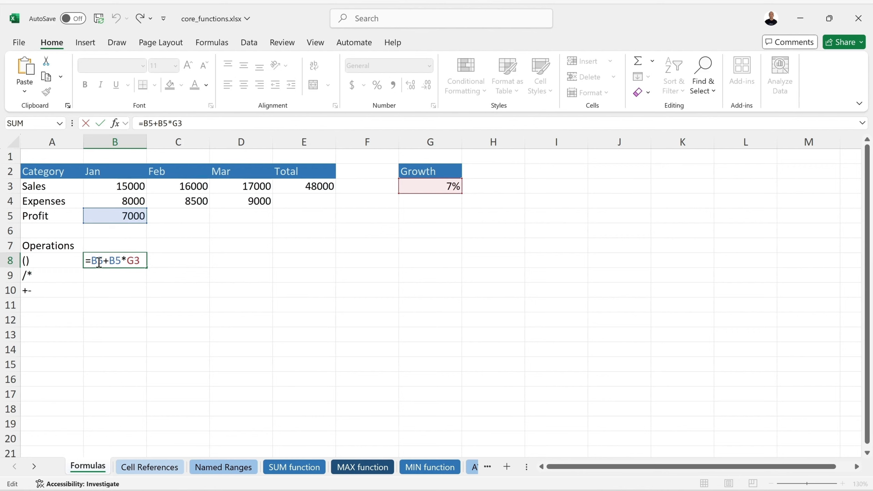
left_click_drag(119, 258, 90, 260)
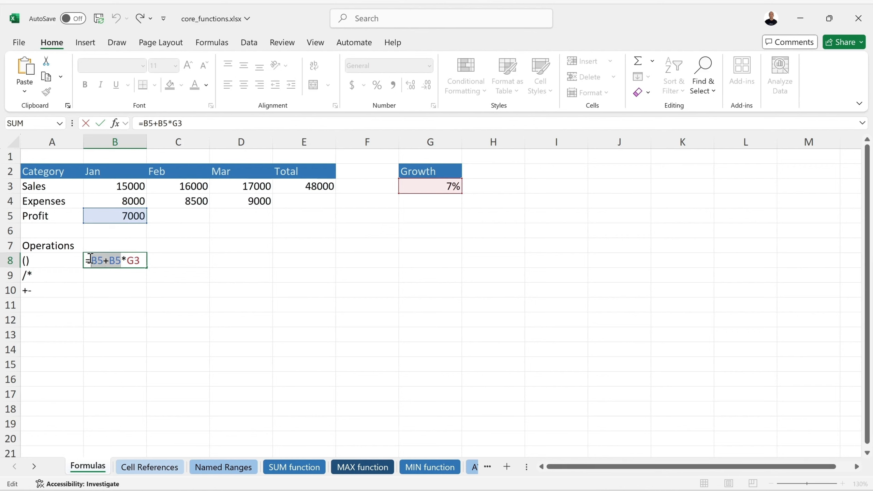
left_click(91, 260)
type("(")
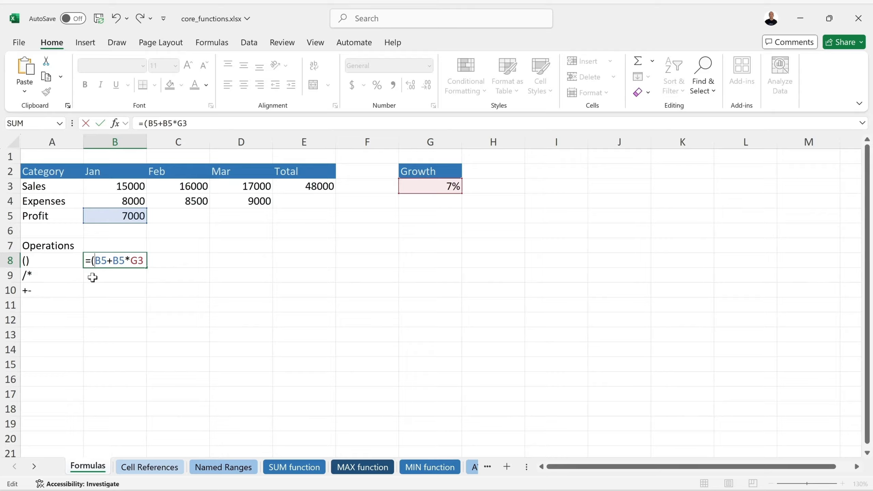
left_click(124, 259)
type(")")
key("Return")
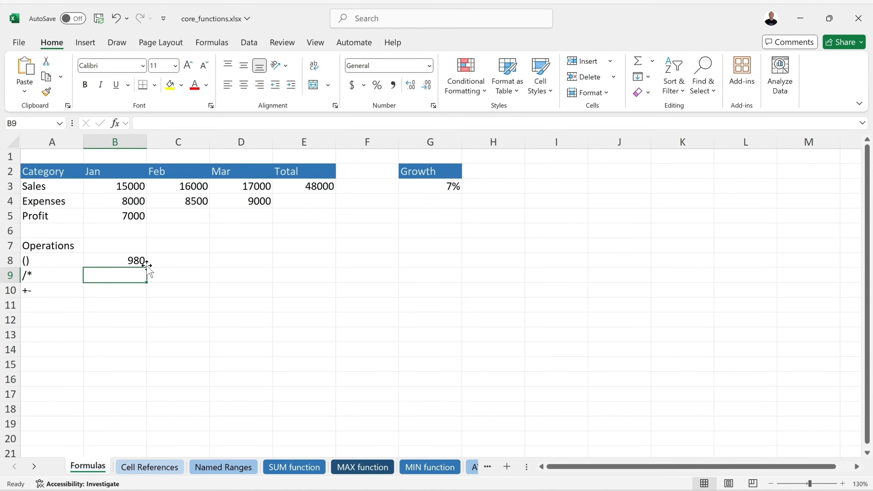
left_click(136, 260)
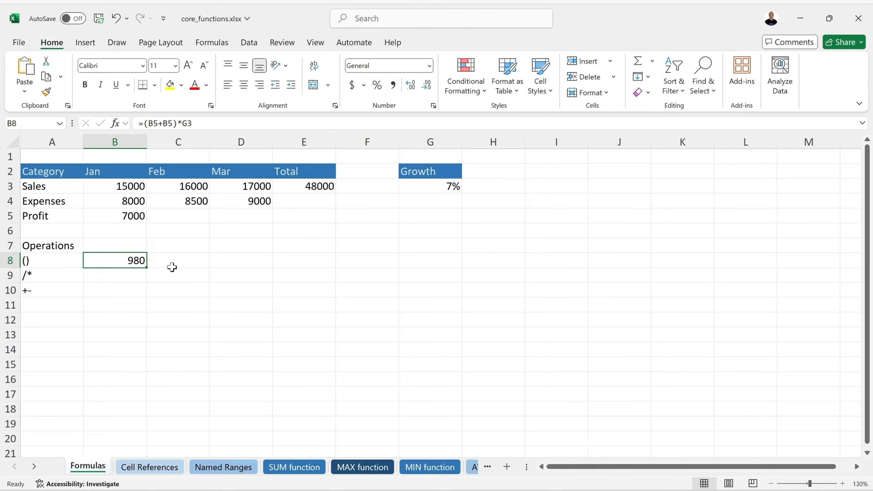
Remove the parentheses from the formula in B8 so it reads =B5+B5*G3 again
double_click(130, 260)
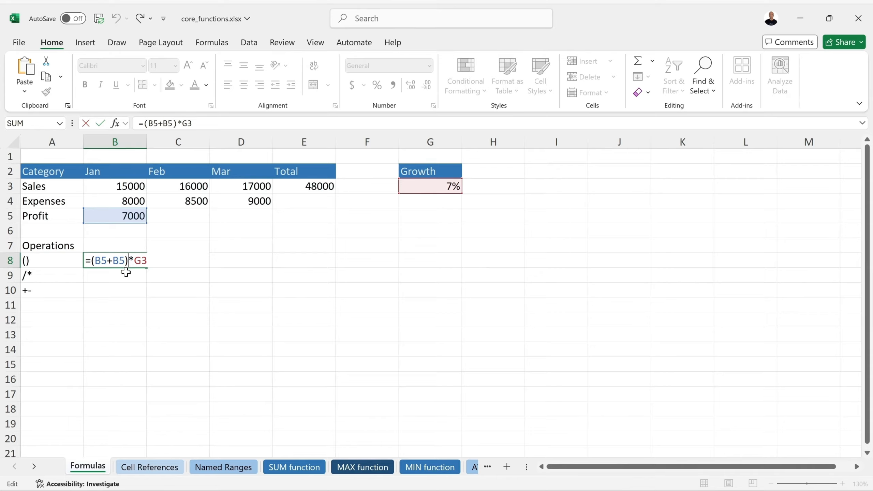
left_click(88, 261)
type("((")
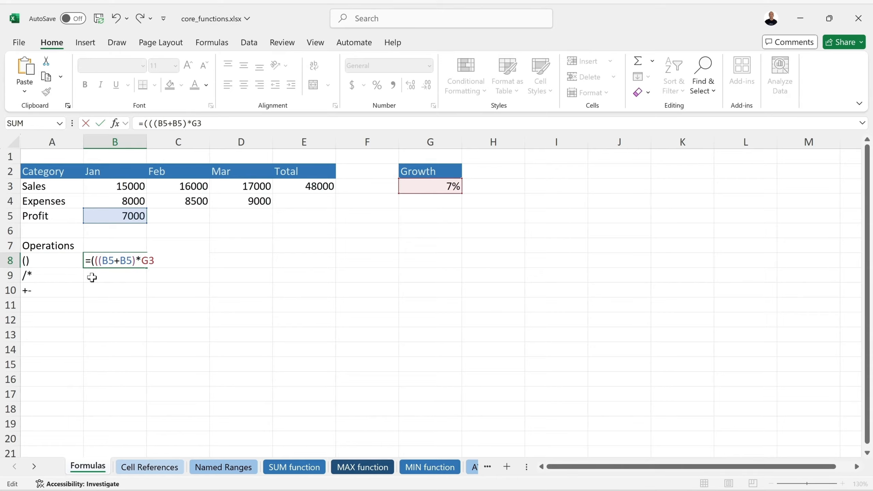
key("BackSpace")
key("BackSpace")
key("BackSpace")
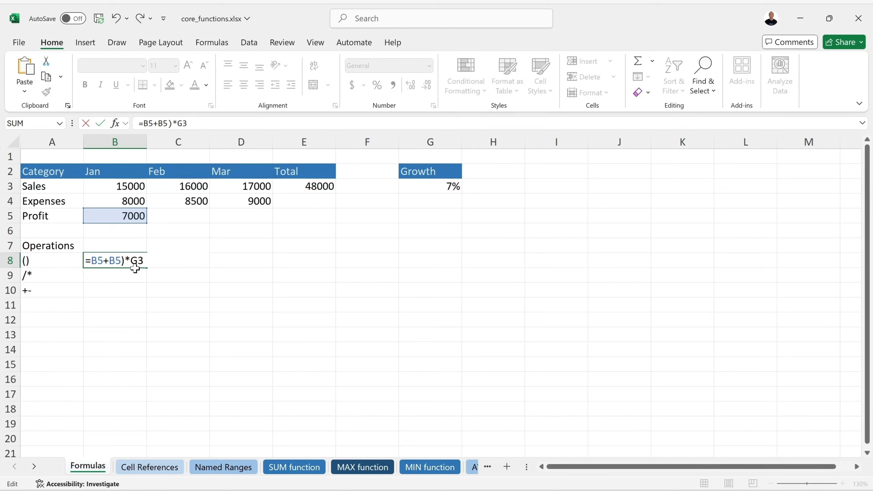
left_click(126, 260)
key("BackSpace")
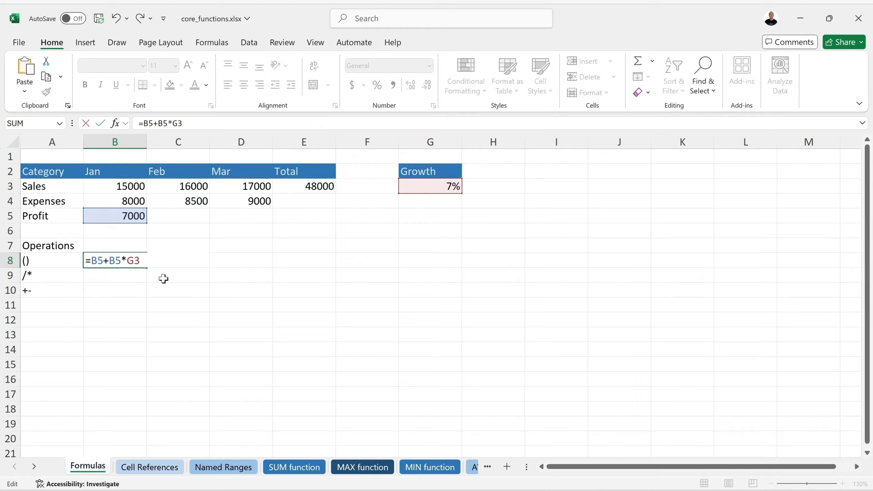
key("Return")
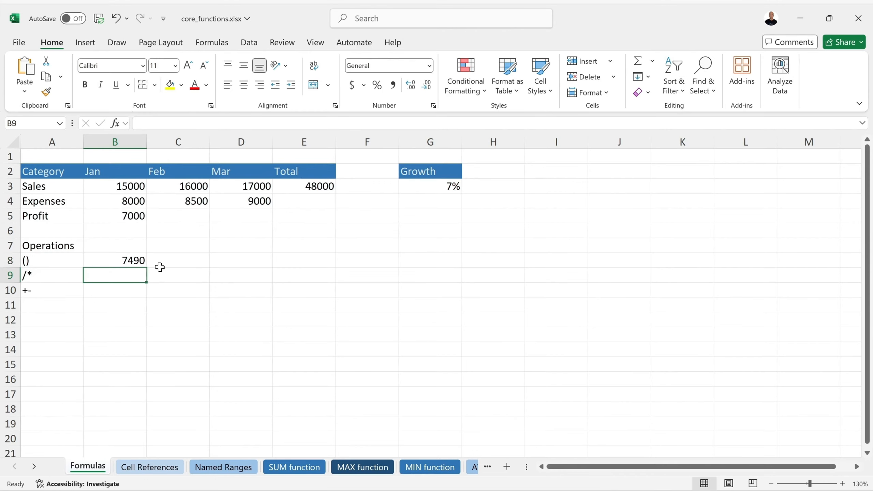
Save the workbook and switch to the Cell References sheet
left_click(119, 256)
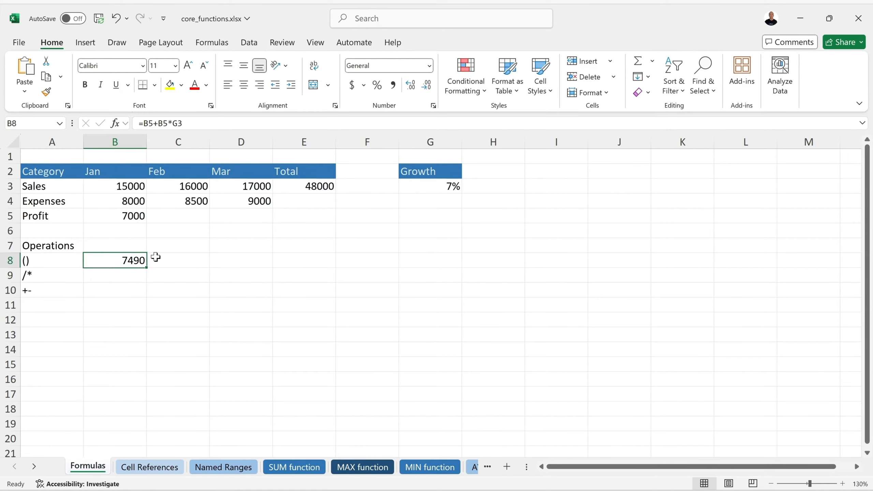
left_click(98, 18)
left_click(51, 261)
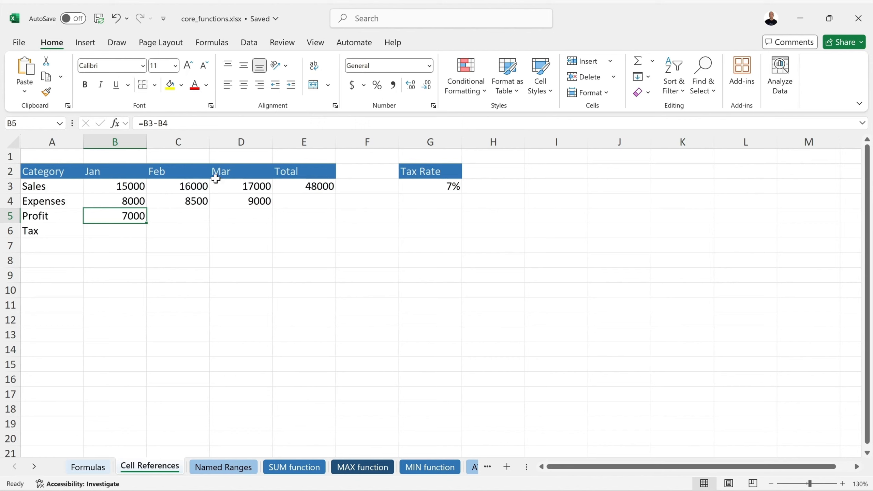
Copy the January profit formula in B5 across to February and March, and compare the references in B5, C5 and D5
left_click(175, 215)
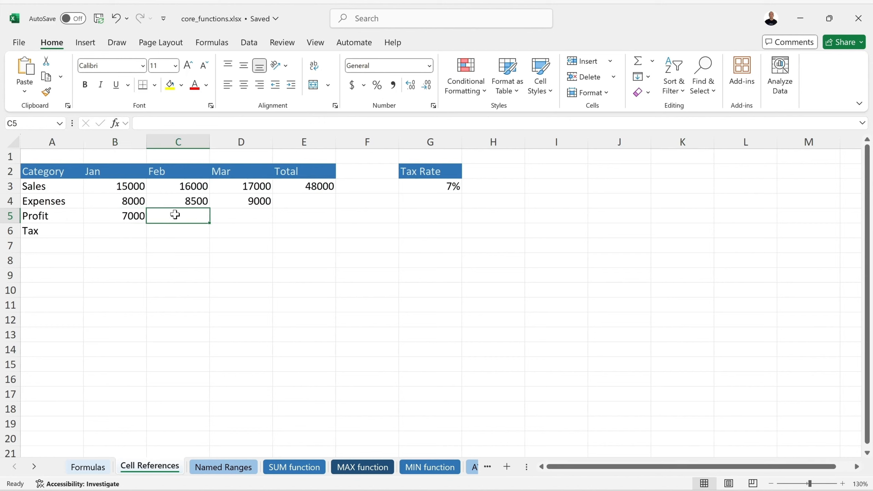
left_click(104, 216)
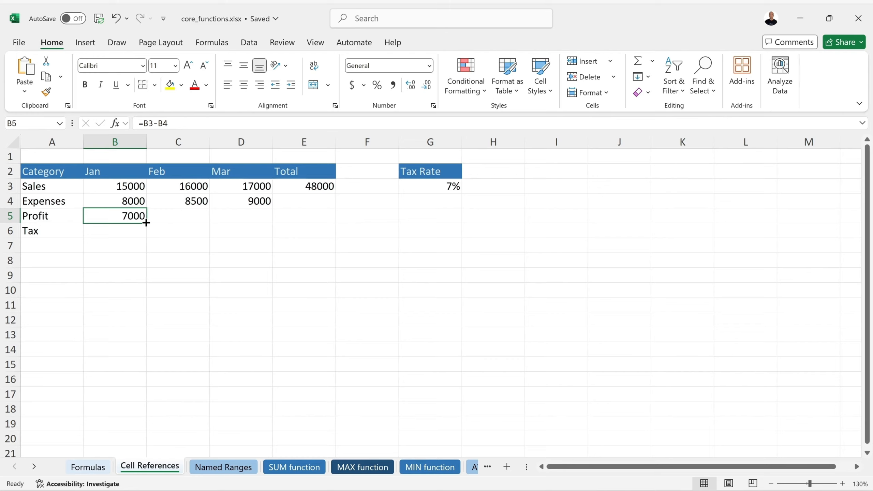
left_click_drag(146, 223, 256, 223)
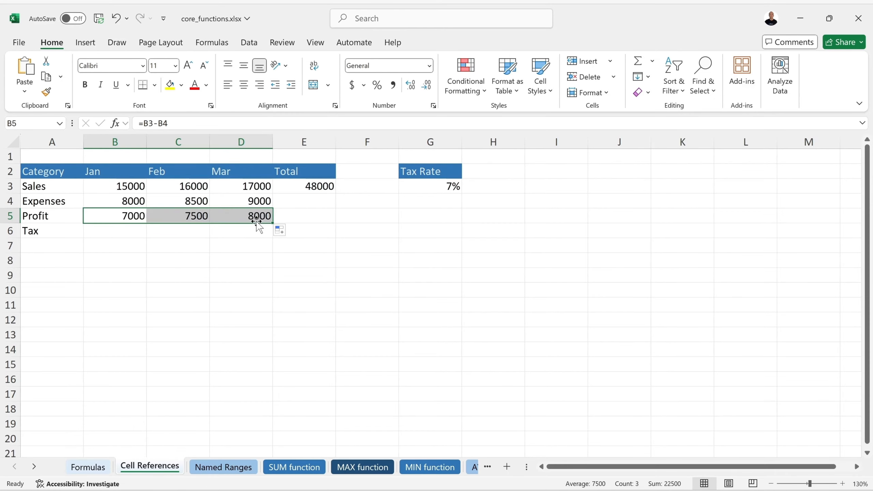
left_click(188, 218)
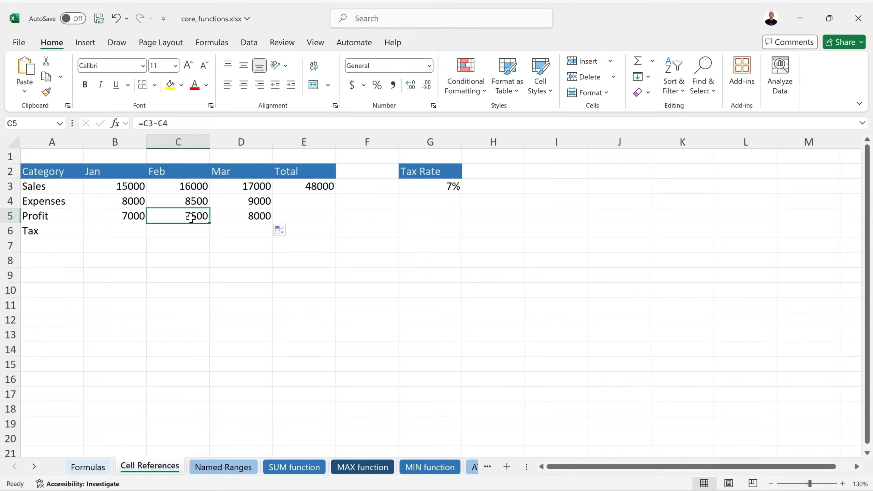
left_click(125, 217)
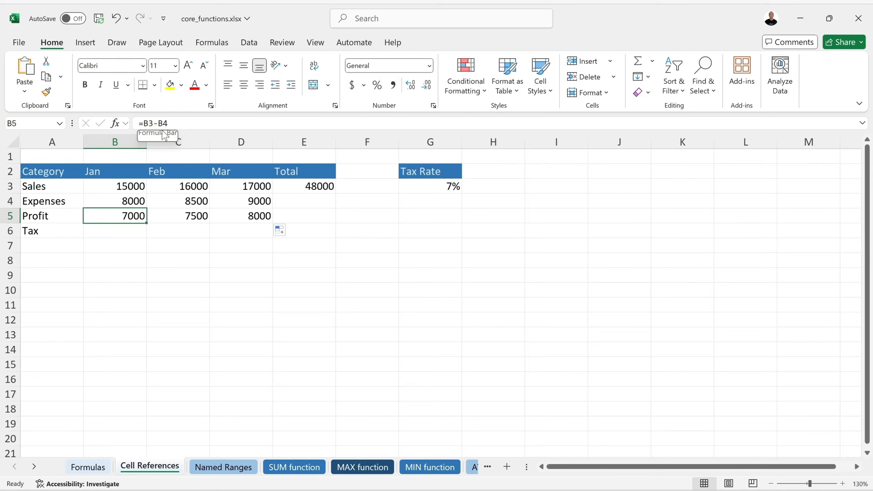
left_click(185, 216)
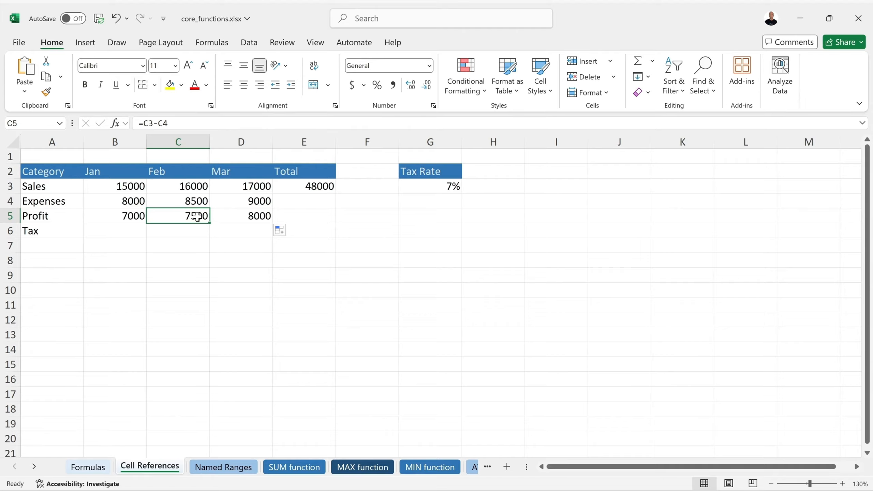
left_click(249, 214)
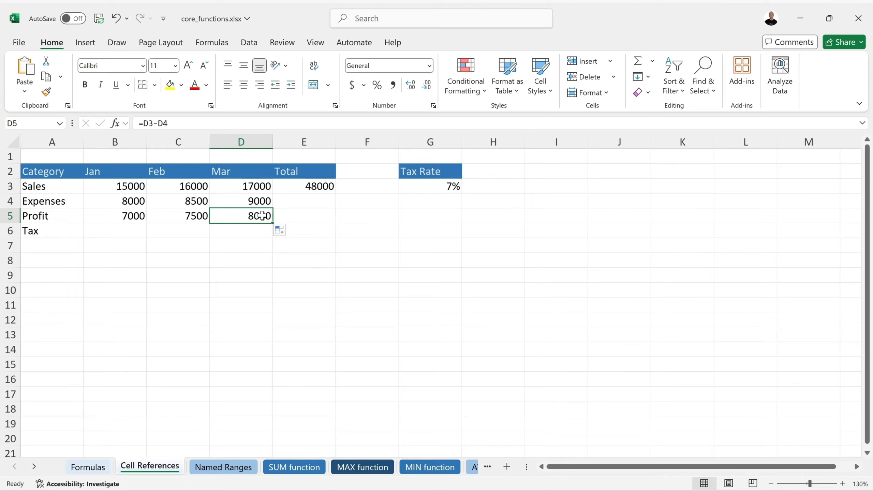
Copy the sales total formula in E3 down to the Expenses and Profit rows, and compare the profit formulas in B5 and C5
left_click(319, 187)
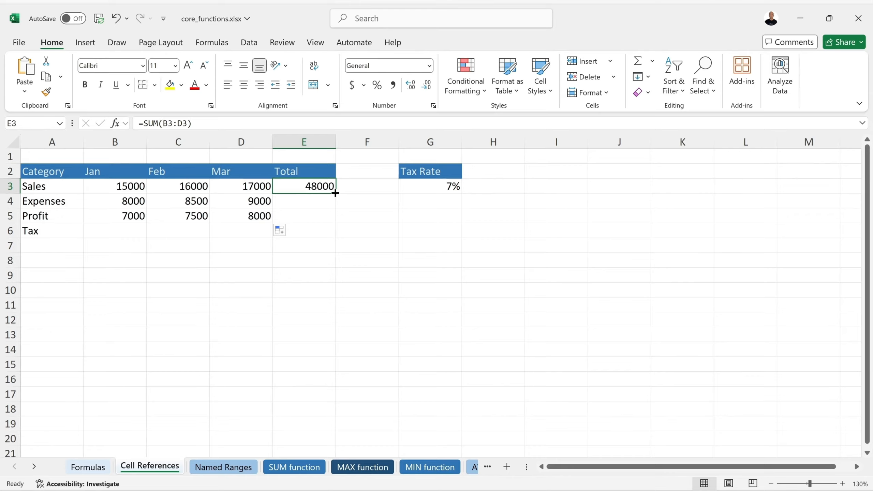
left_click_drag(336, 194, 335, 222)
left_click(328, 203)
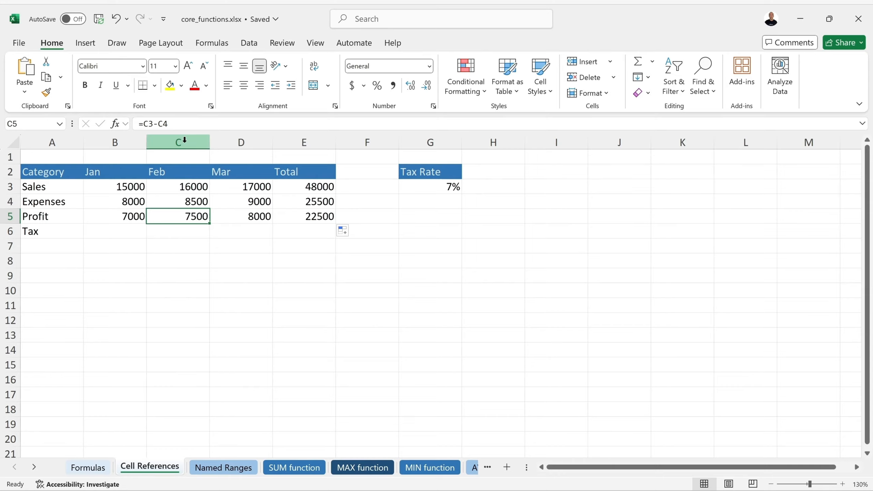
left_click(118, 218)
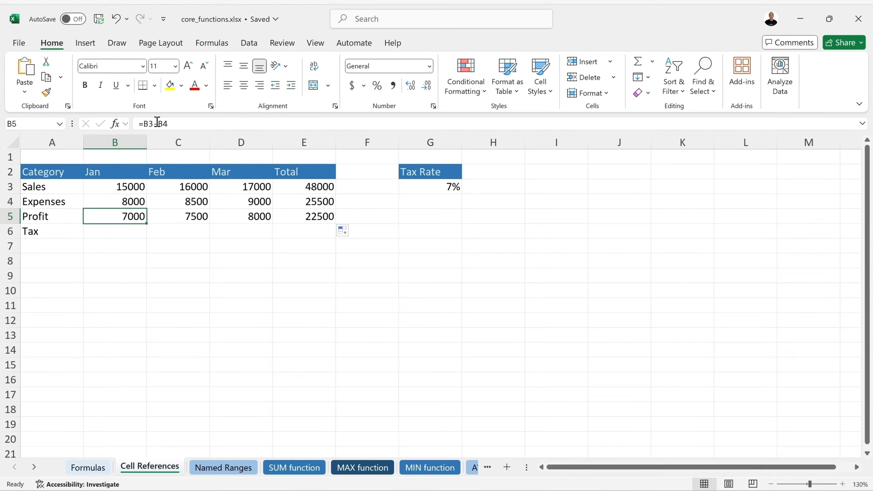
left_click(177, 218)
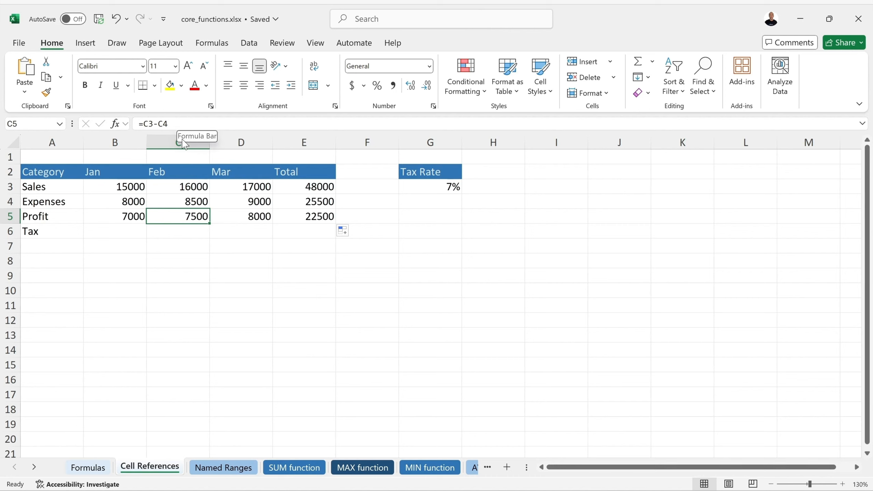
Enter =B5*G3 in B6 to calculate the January tax, picking the January profit and tax rate cells as references
left_click(112, 231)
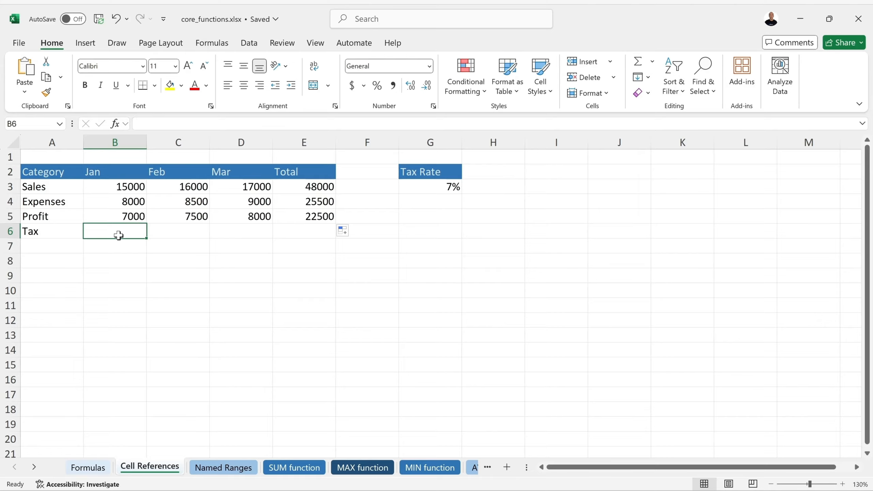
type("=")
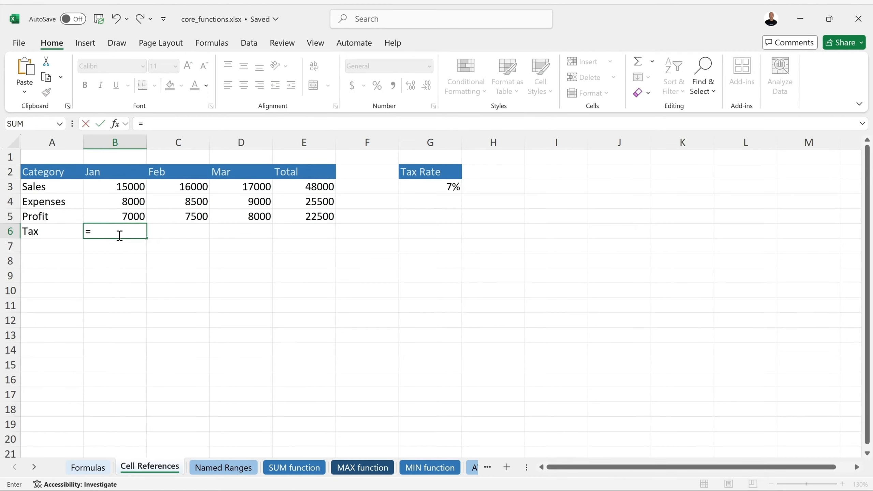
left_click(123, 216)
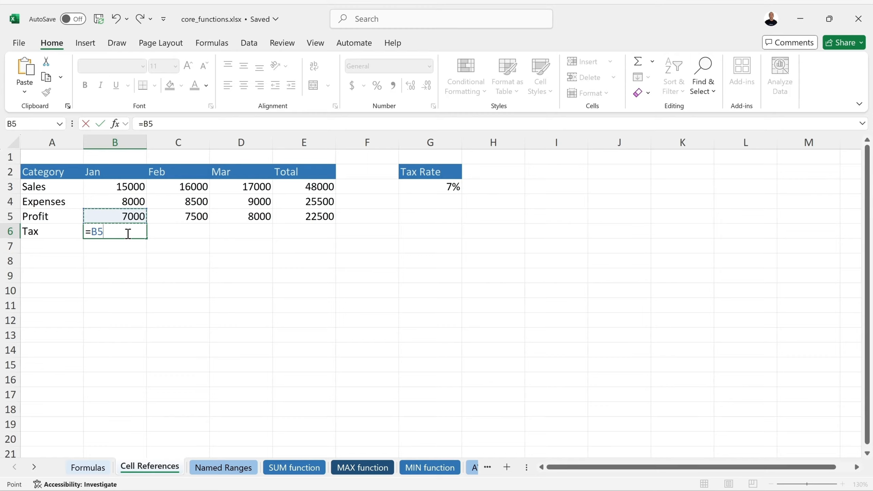
type("*")
left_click(440, 193)
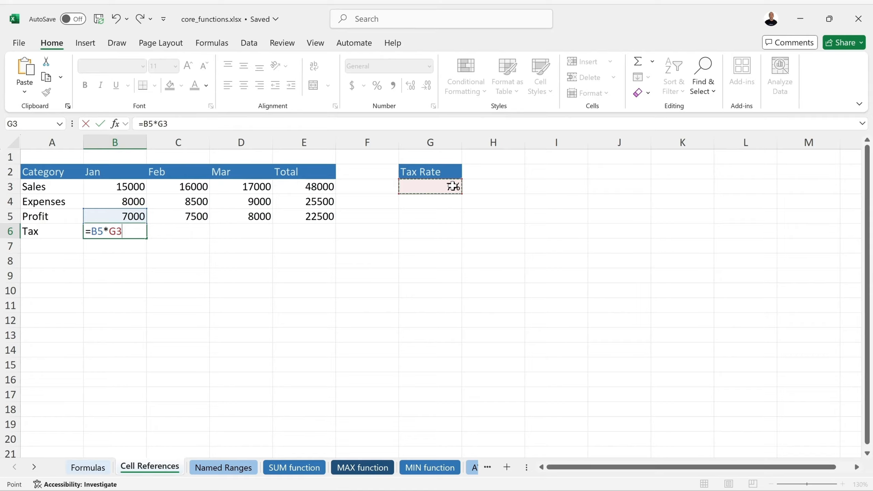
key("Return")
Copy the January tax formula in B6 across to February and check which cells the formula in C6 references
left_click(134, 231)
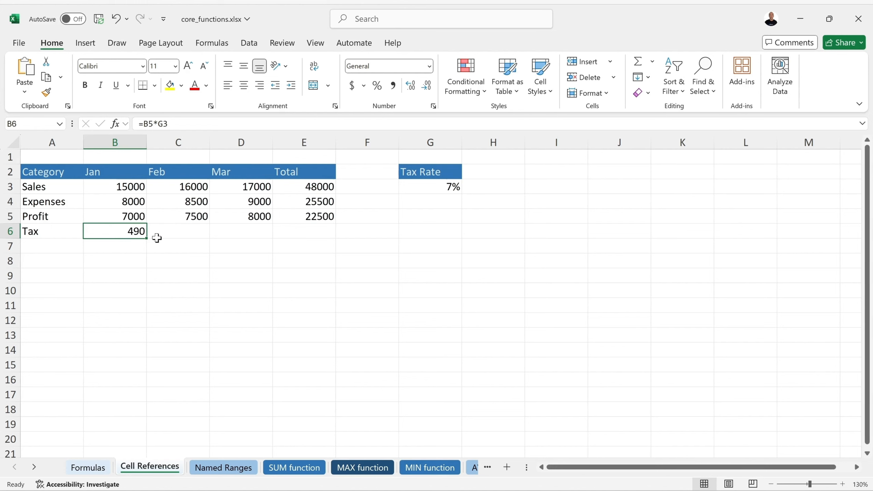
left_click_drag(147, 238, 187, 233)
left_click(201, 234)
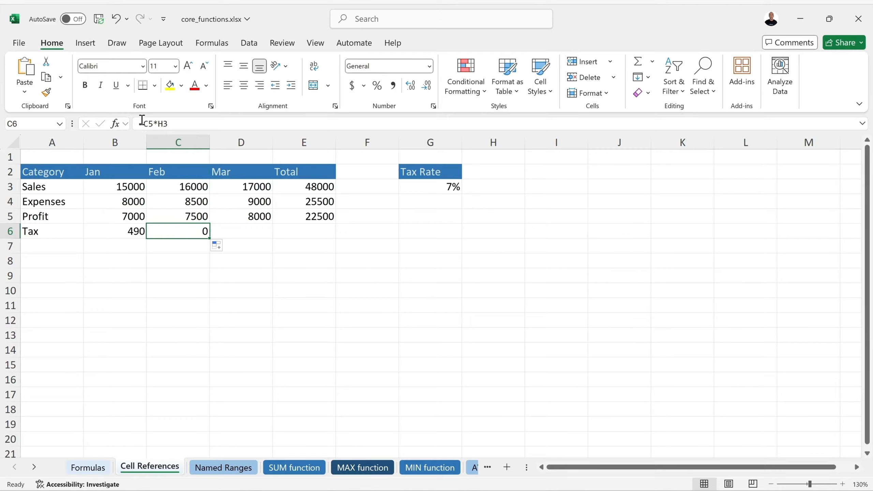
double_click(175, 232)
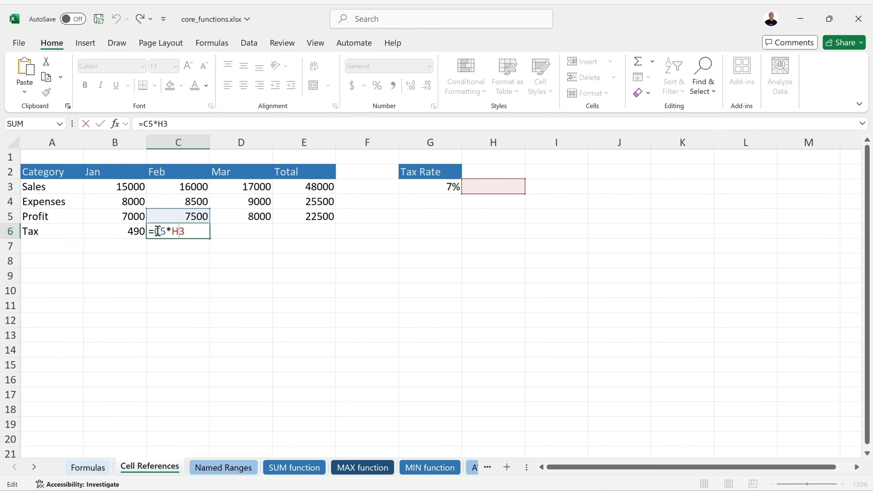
left_click_drag(154, 231, 164, 231)
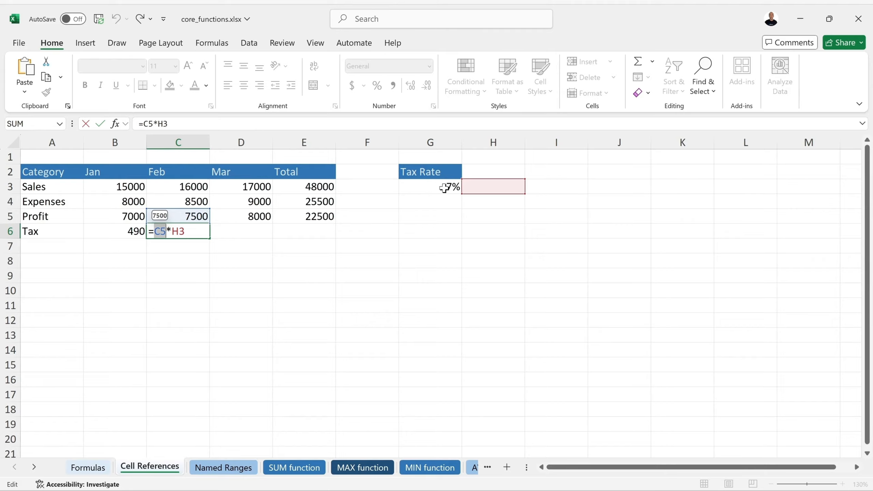
key("Escape")
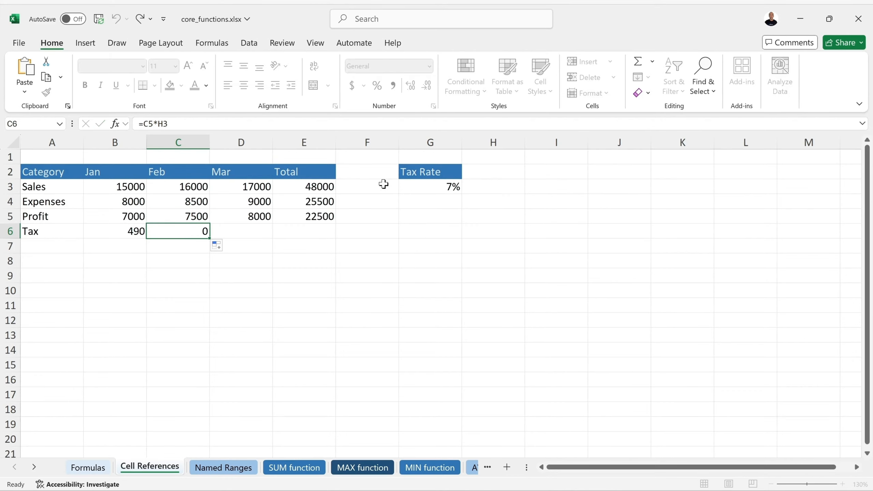
Delete the copied February tax formula from C6 and return to the January tax cell
double_click(187, 235)
key("Escape")
key("Delete")
left_click(186, 242)
left_click(124, 230)
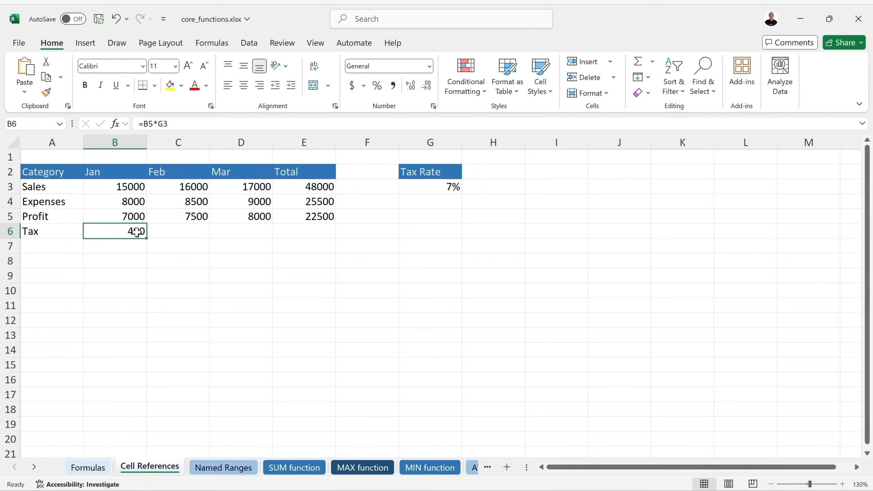
Make the tax rate reference in the January tax formula absolute, so that B6 reads =B5*$G$3
double_click(132, 232)
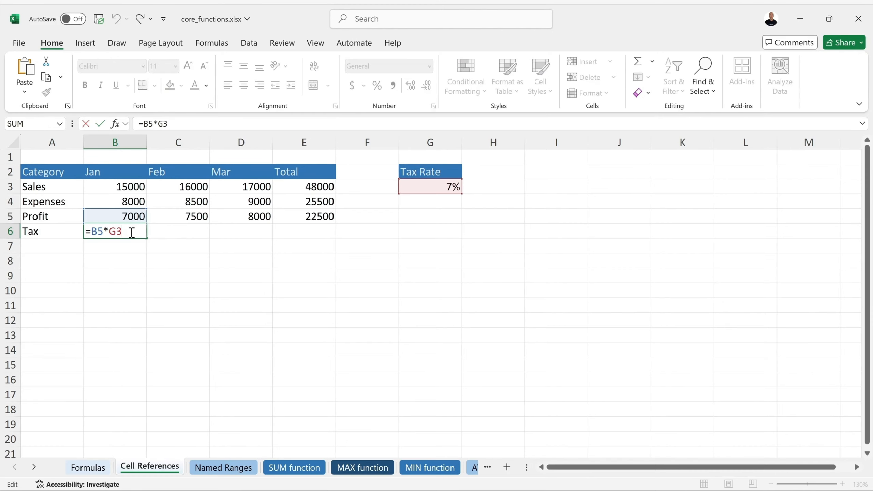
left_click(110, 230)
type("$")
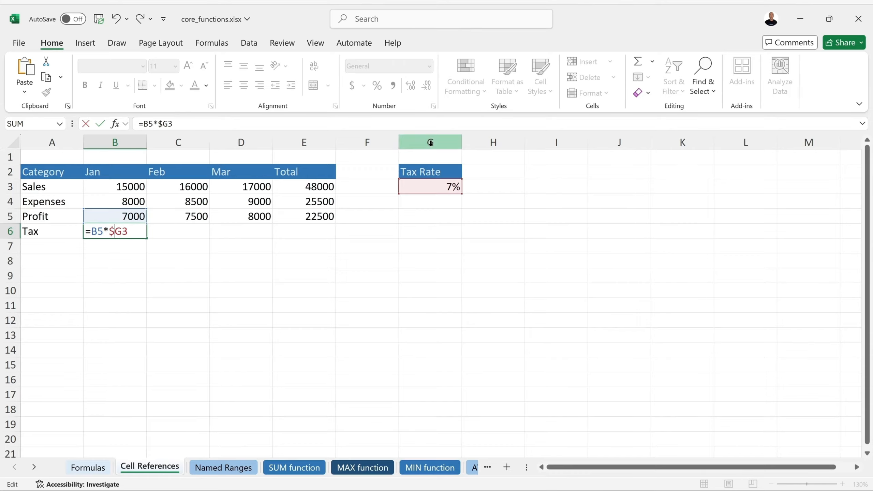
left_click(121, 230)
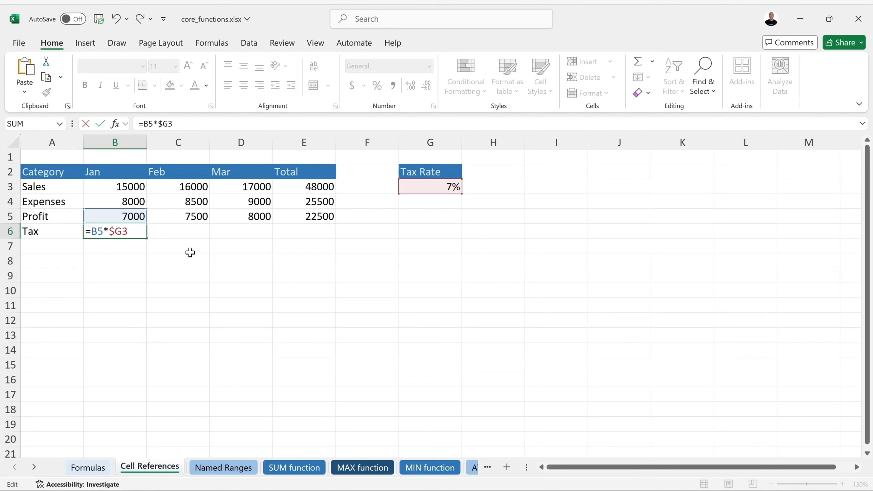
type("$")
key("Return")
Copy the January tax formula in B6 across to February and March, and check the relative and absolute references in C6
left_click(126, 232)
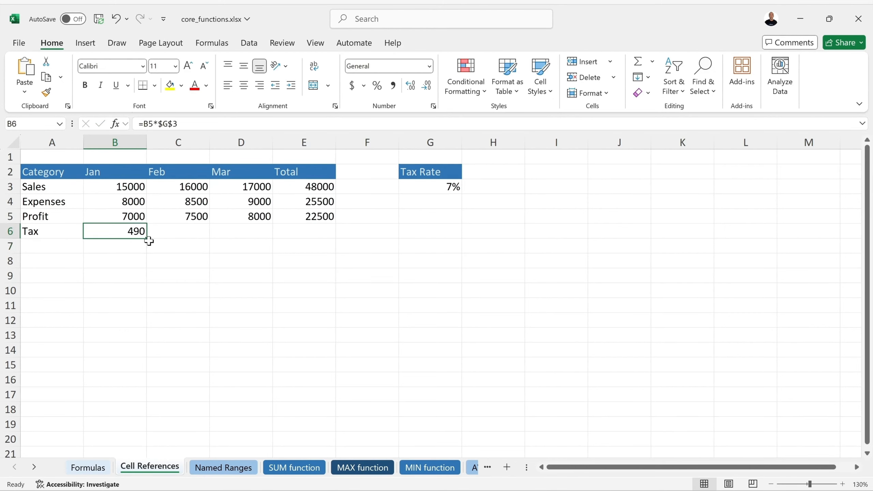
left_click_drag(144, 241, 265, 237)
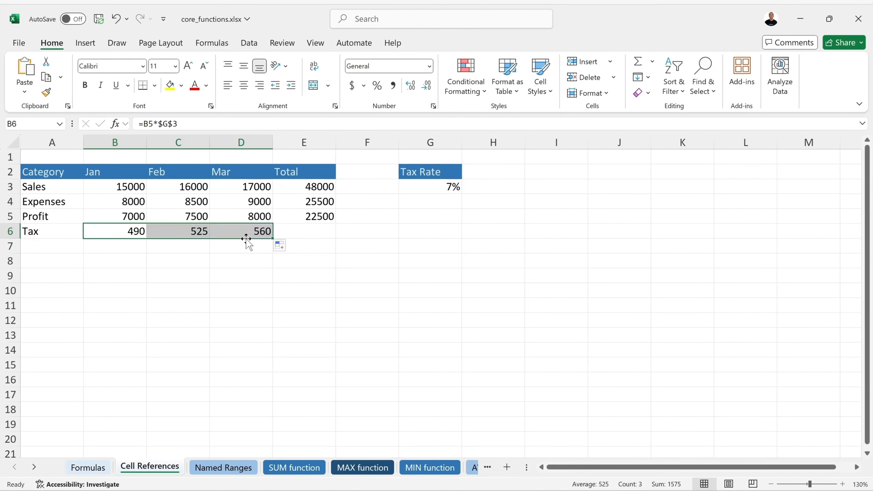
left_click(192, 231)
double_click(192, 231)
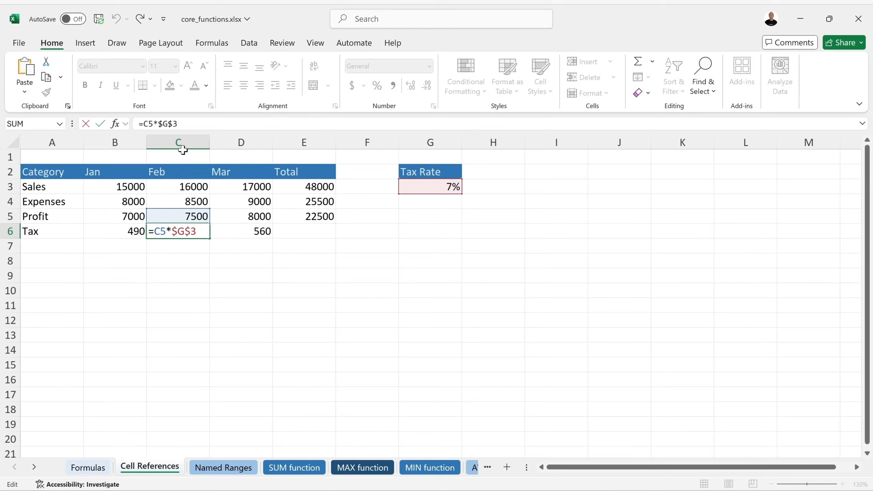
double_click(167, 230)
left_click_drag(201, 232, 171, 232)
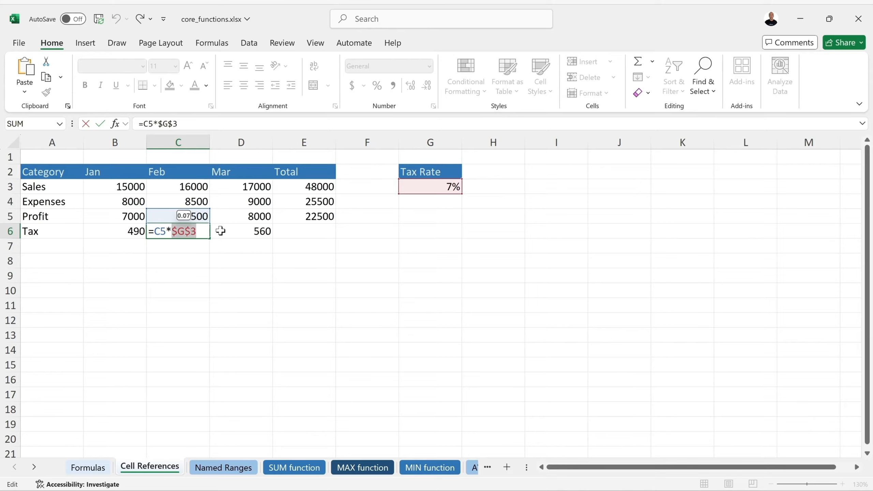
left_click(238, 232)
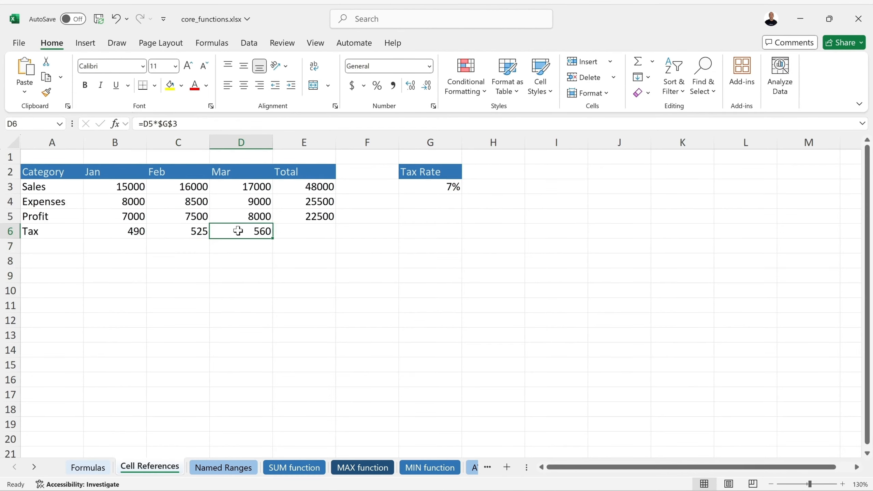
Remove the column anchor from the tax rate reference in D6, then cycle its reference types back to $G$3
double_click(262, 232)
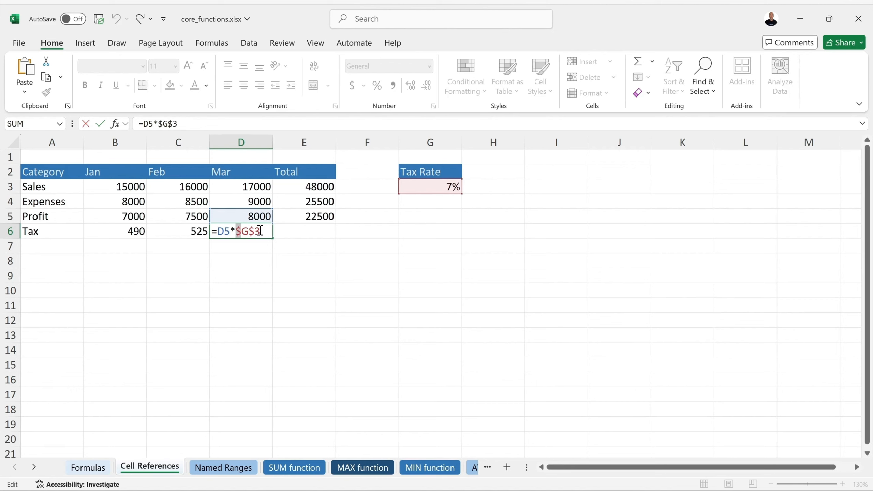
key("Delete")
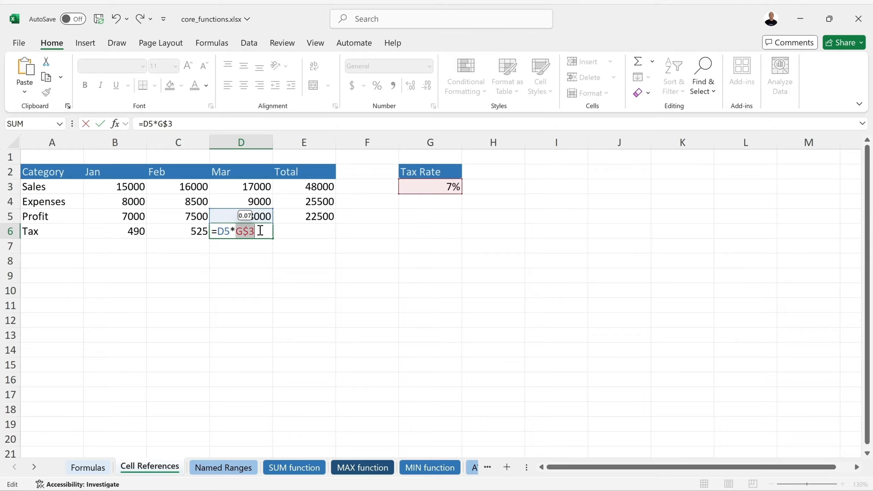
key("F4")
key("F4")
key("F4")
key("Return")
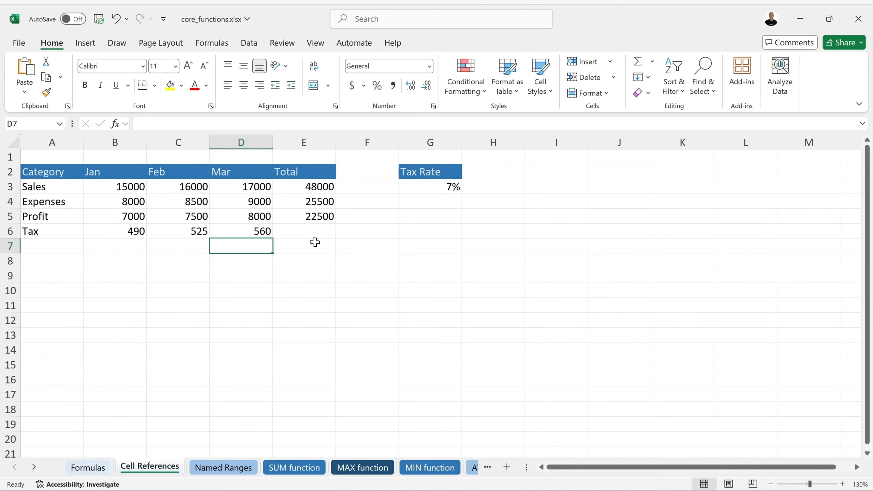
Examine the March tax formula in D6, looking at the column and row anchors of the $G$3 reference
left_click(261, 231)
double_click(261, 230)
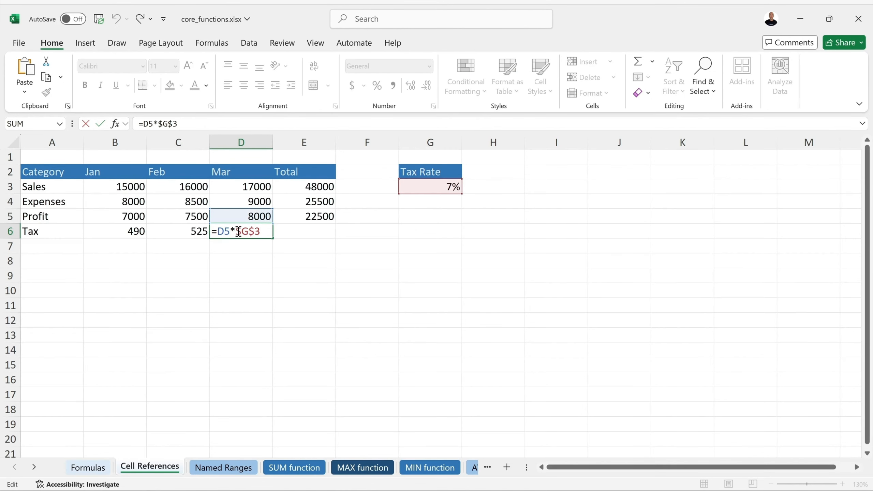
left_click_drag(237, 232, 240, 232)
key("Return")
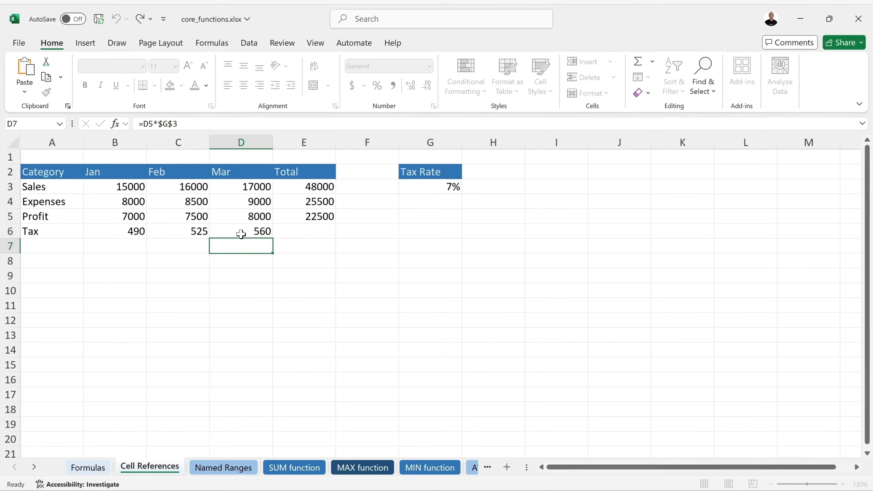
left_click(241, 234)
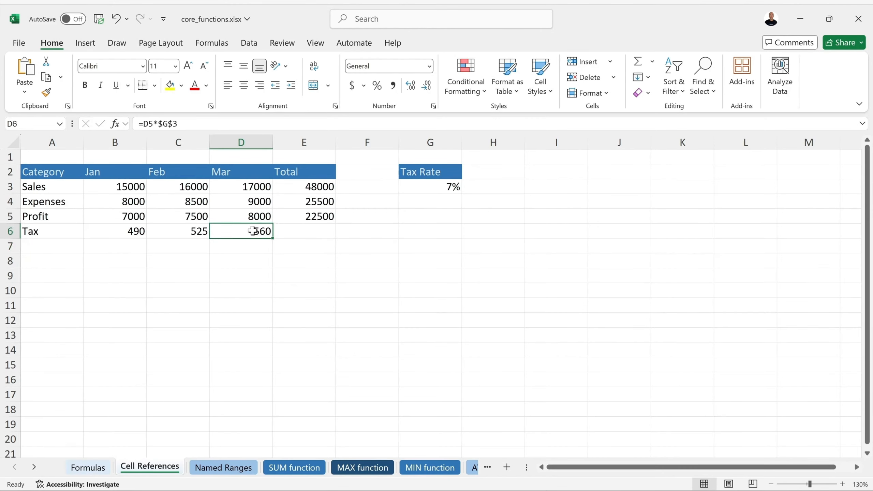
double_click(255, 233)
left_click_drag(242, 231, 236, 232)
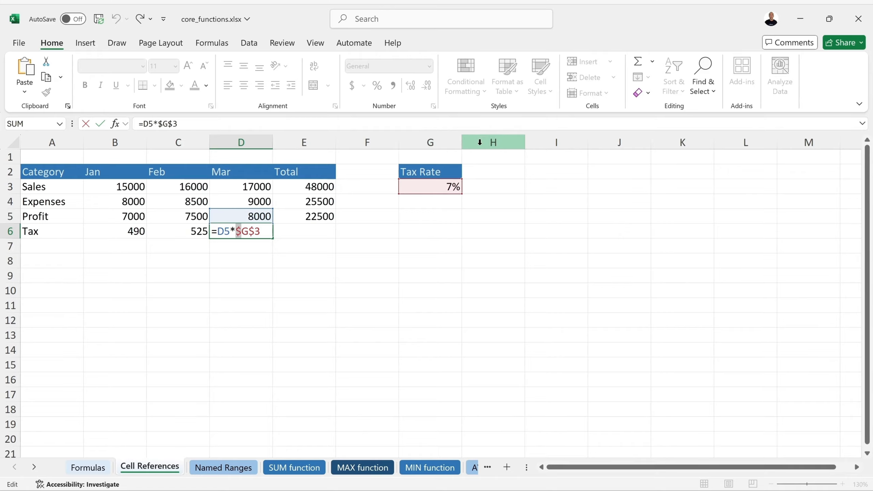
left_click_drag(251, 235, 261, 234)
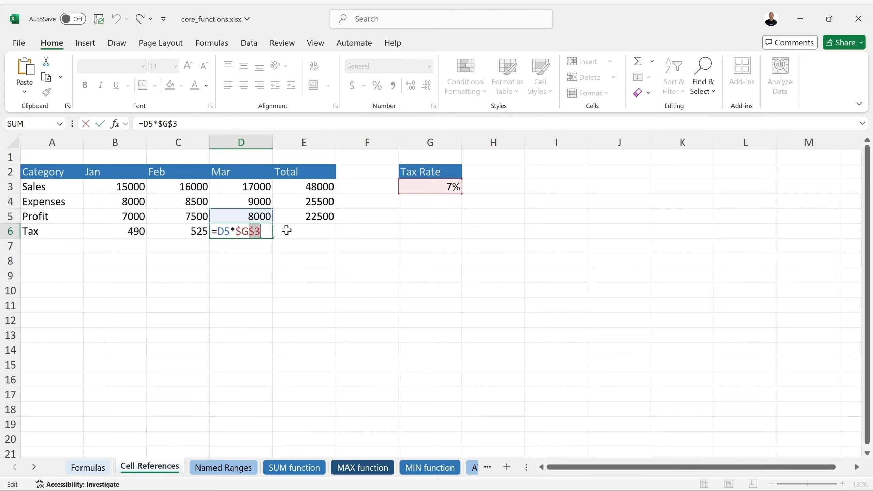
Enter =E5*G3 in E6 to calculate the total tax, and save the workbook
left_click(324, 233)
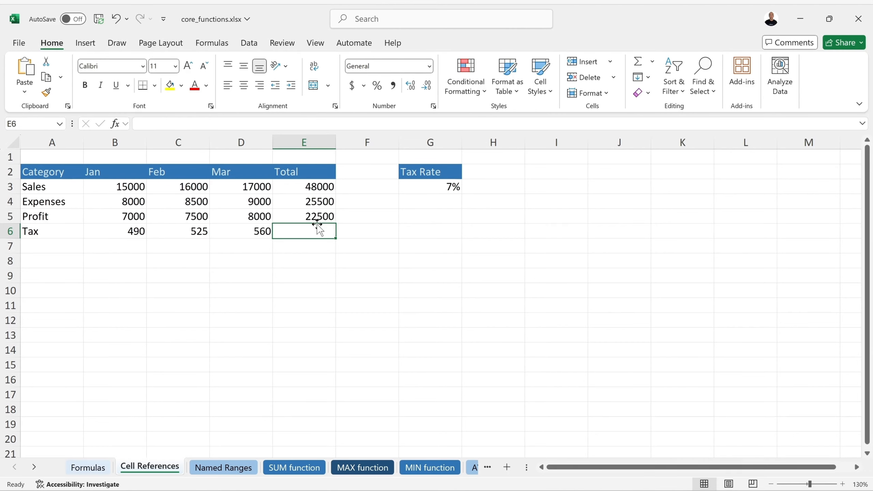
type("=")
left_click(318, 217)
type("*")
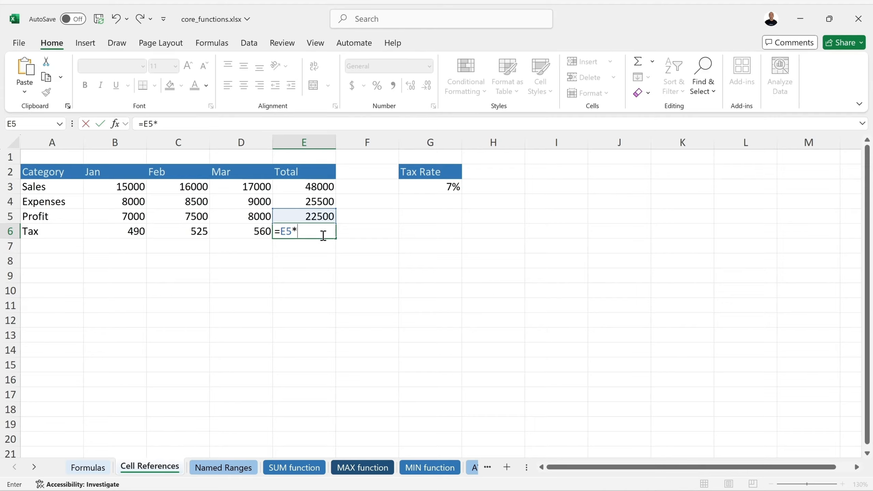
left_click(430, 185)
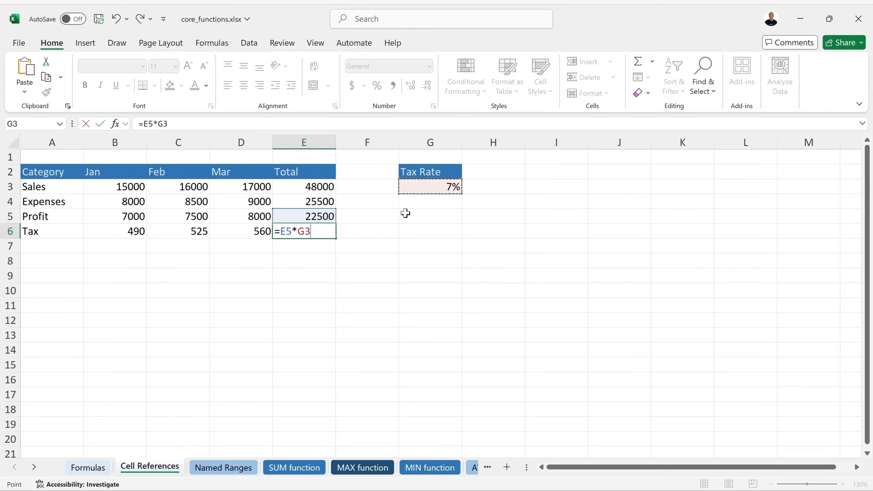
key("Return")
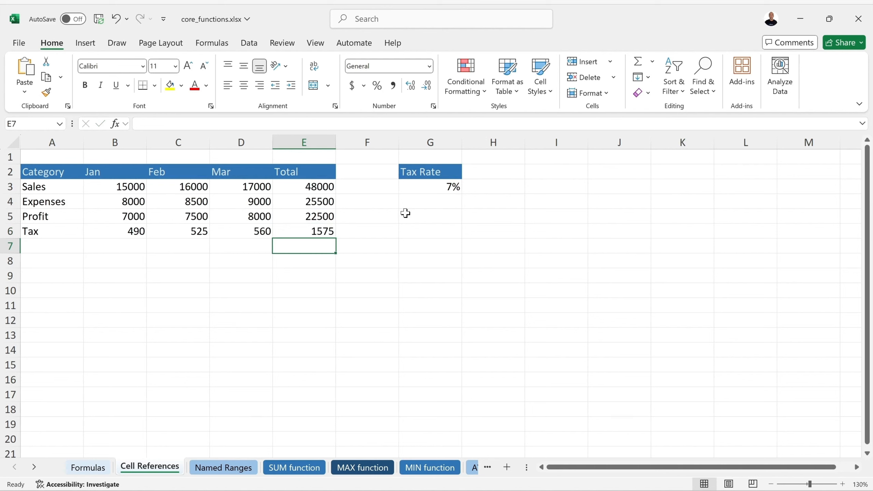
key("Up")
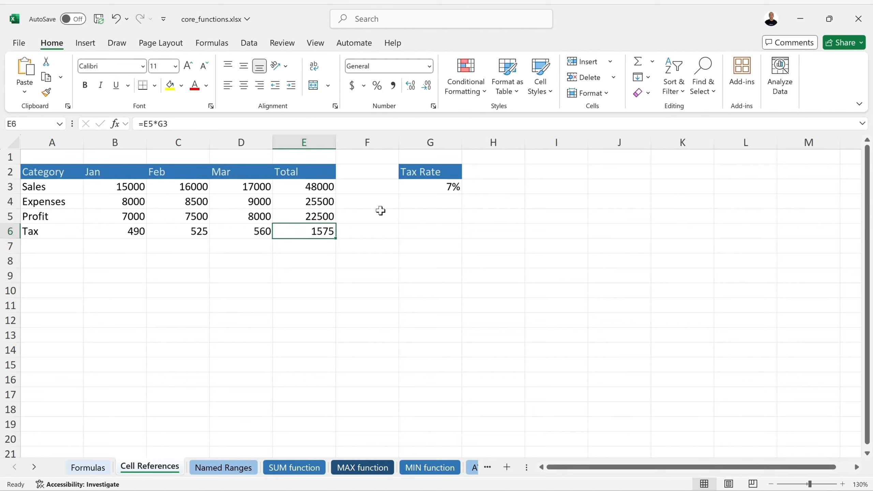
left_click(98, 19)
Define the name TaxRate for the tax rate cell G3
left_click(451, 187)
left_click(293, 233)
left_click(433, 184)
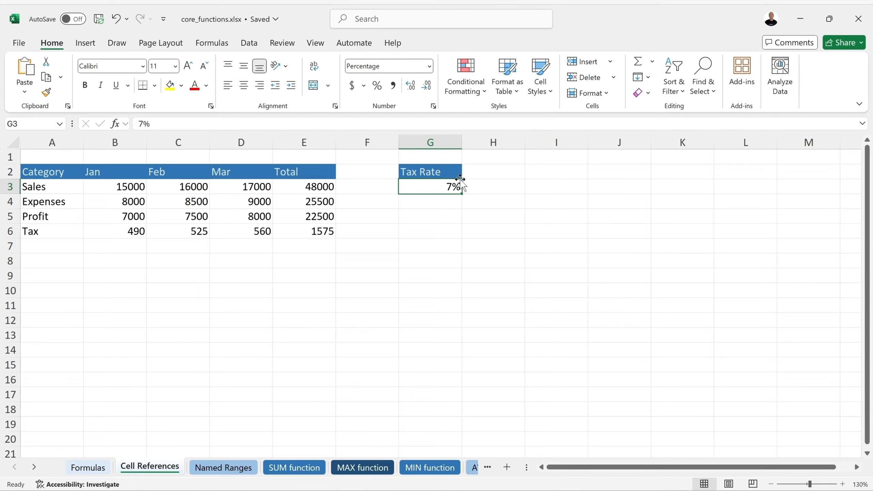
left_click(35, 124)
type("TaxRate")
key("Return")
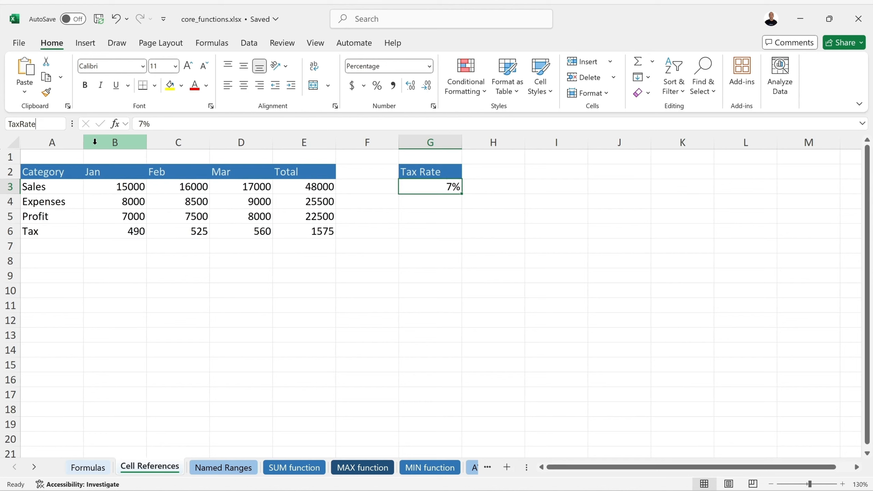
Replace $G$3 in the January tax formula with the named range, so that B6 reads =B5*TaxRate
left_click(117, 229)
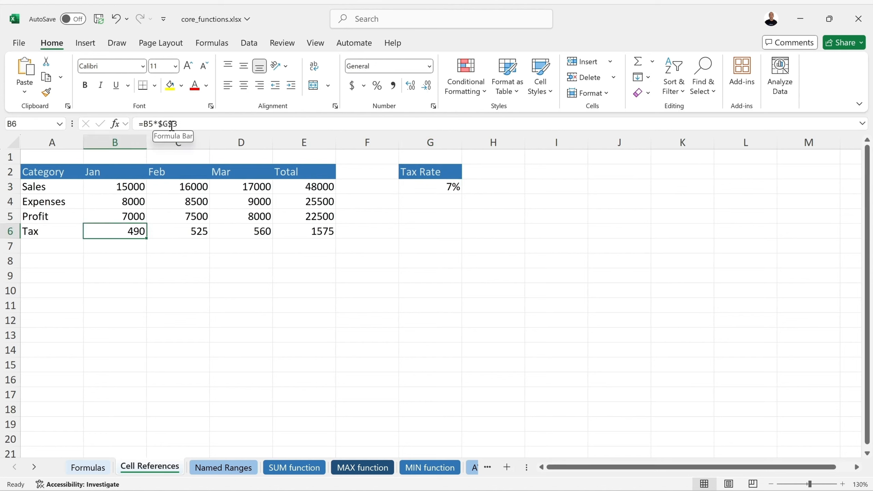
double_click(130, 232)
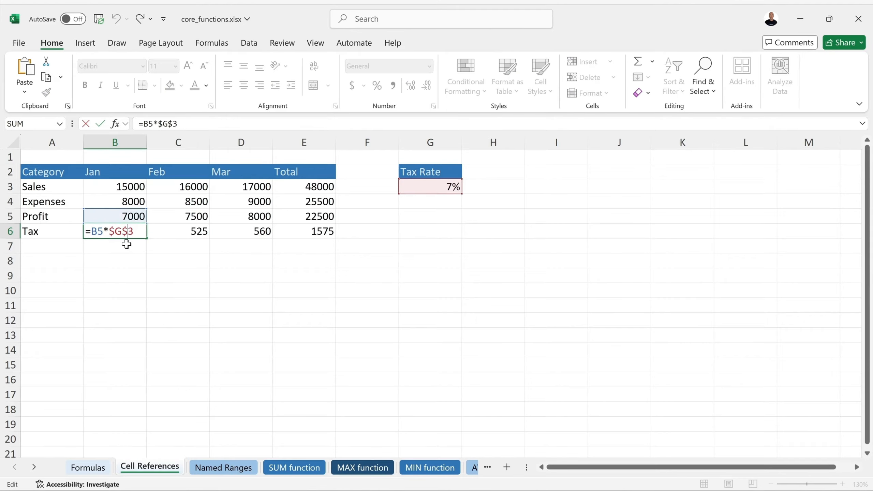
key("BackSpace")
key("BackSpace")
key("BackSpace")
key("BackSpace")
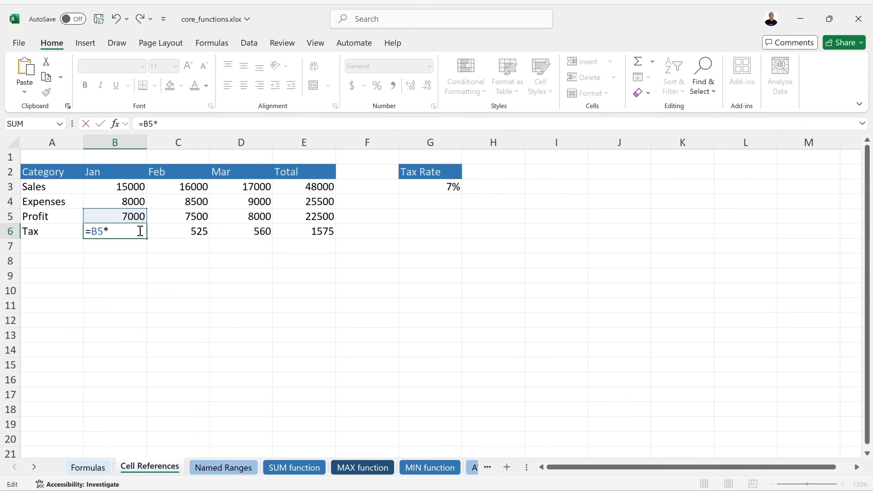
type("ta")
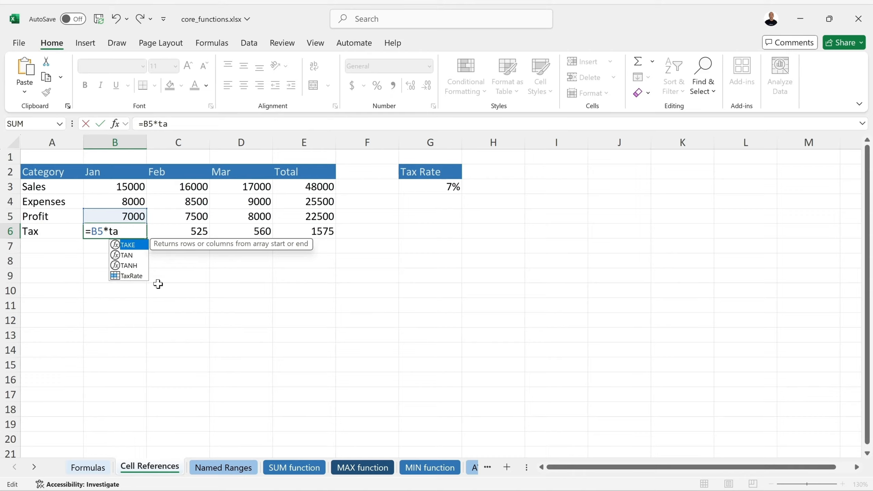
left_click(132, 277)
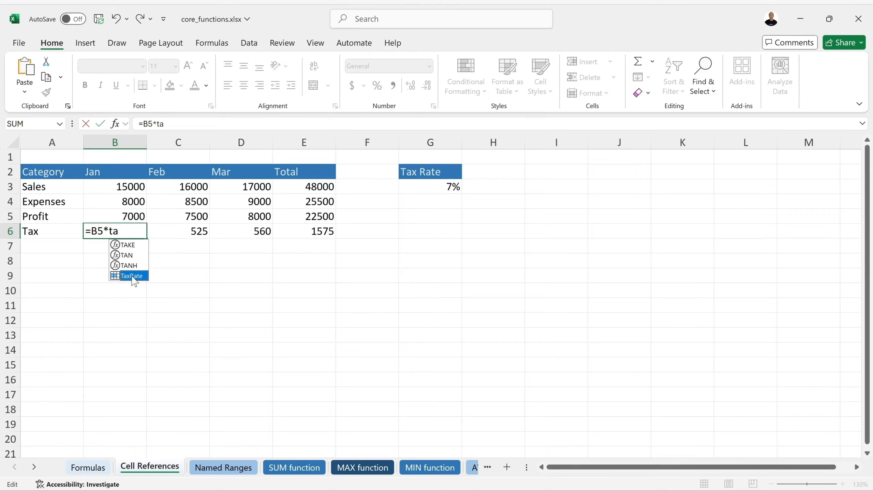
double_click(134, 279)
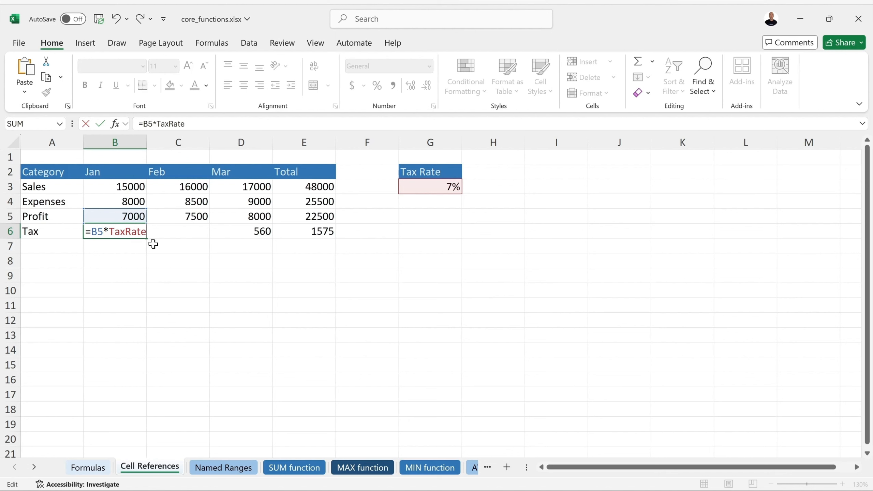
key("Return")
Copy the TaxRate formula in B6 across to February and March, and check the formula in C6
left_click(129, 232)
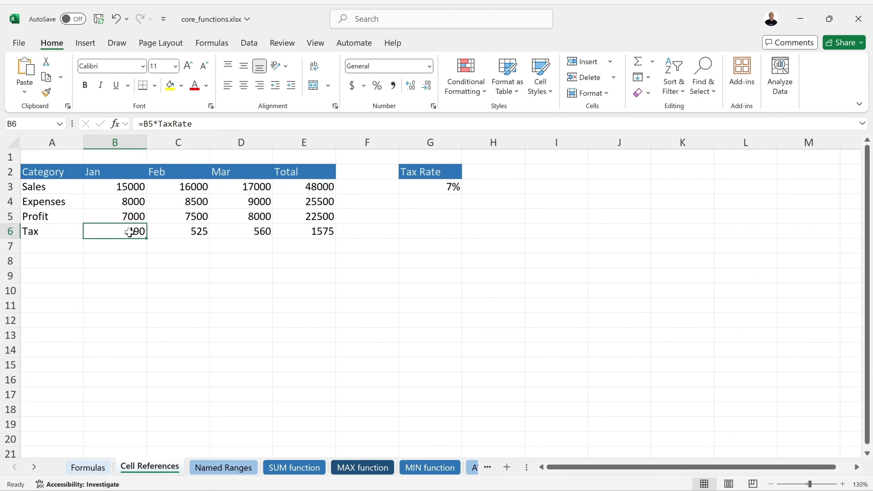
left_click_drag(146, 239, 265, 240)
left_click(202, 233)
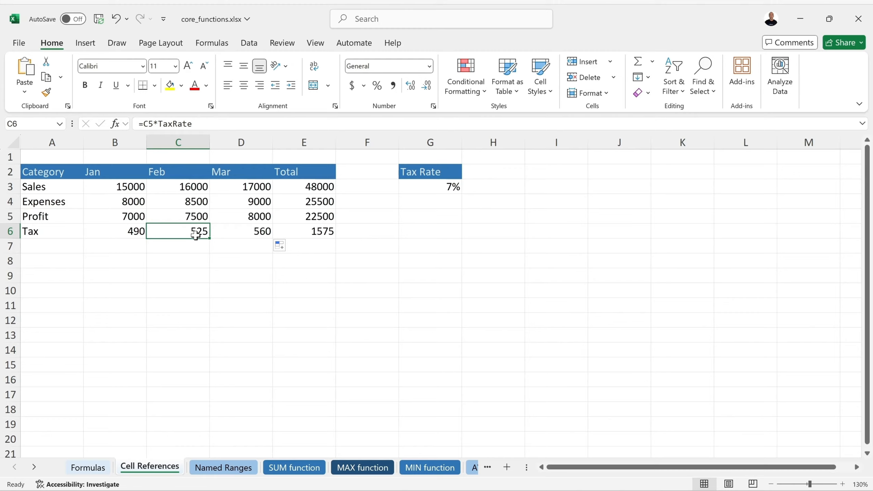
double_click(195, 236)
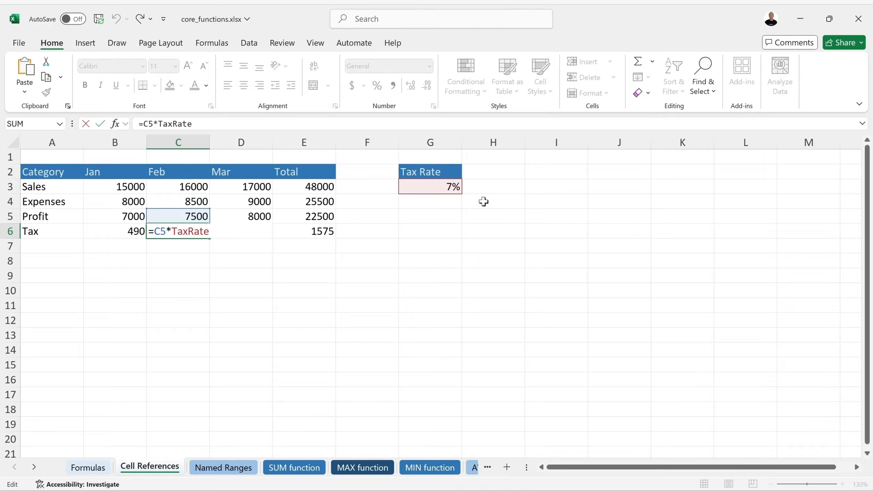
key("Return")
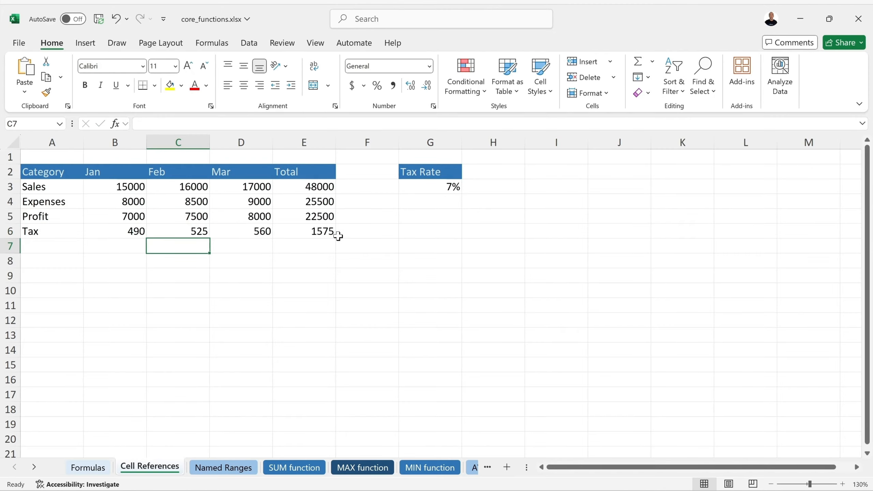